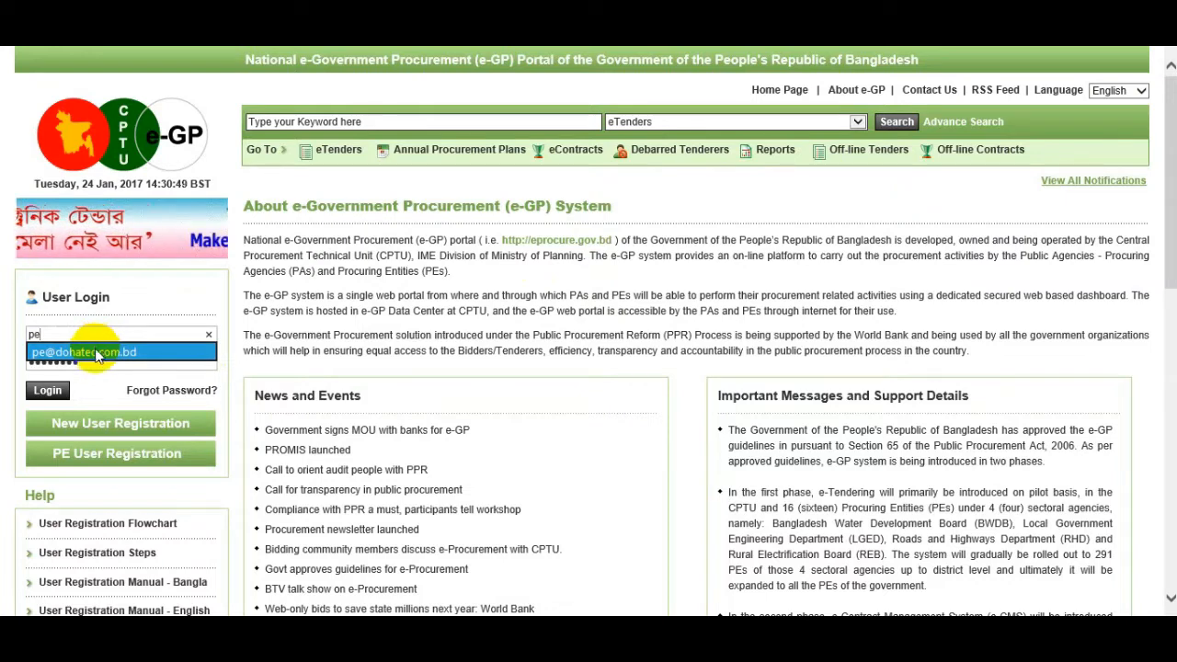
# Log in to the e-GP portal using the saved e-mail address.
pyautogui.click(97, 352)
pyautogui.click(46, 393)
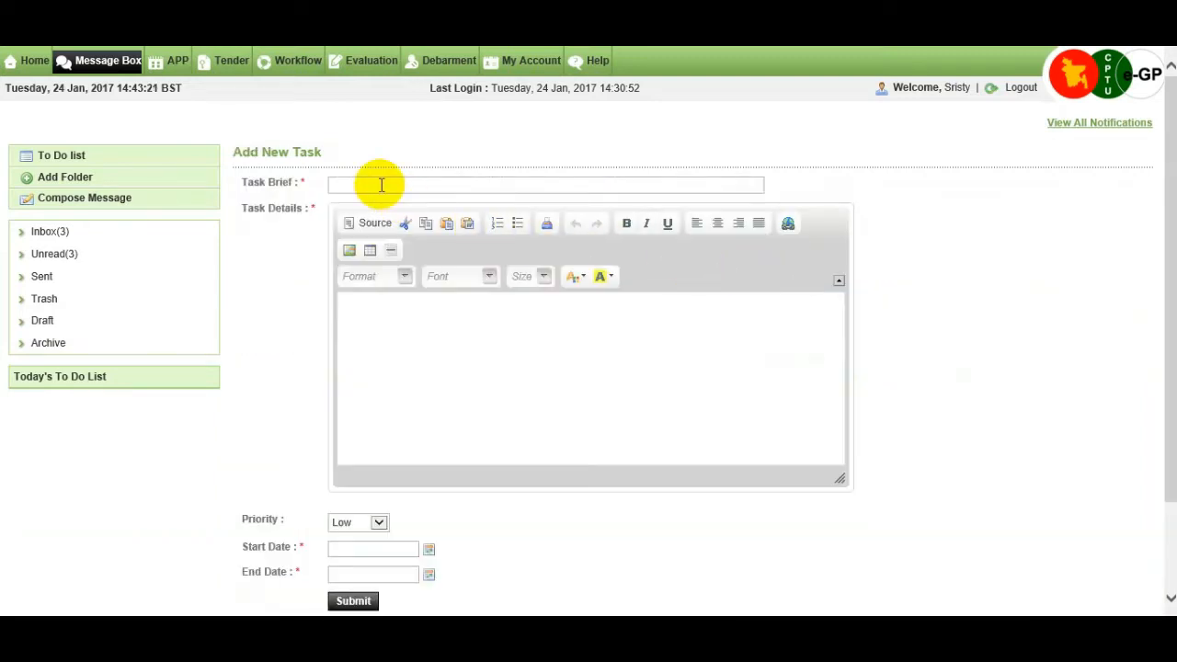
# Enter task brief 'Document Upload' with details '1. Trade Lience' and '2. Valid Tax Identification number'.
pyautogui.click(381, 185)
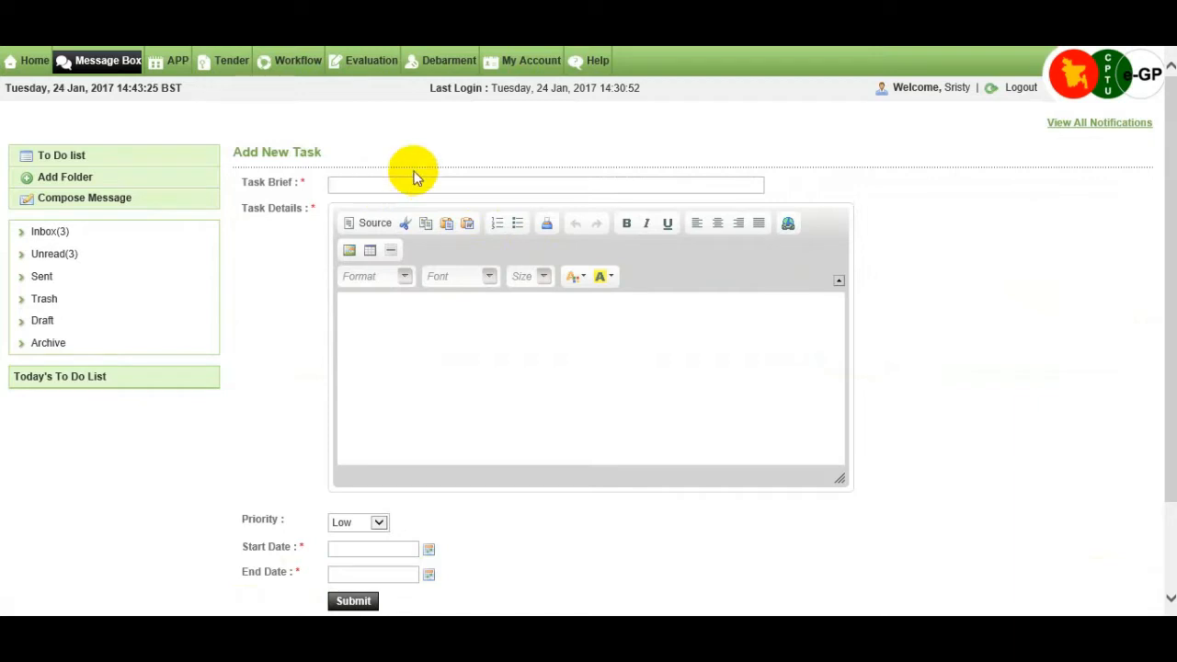
pyautogui.write('Document Up')
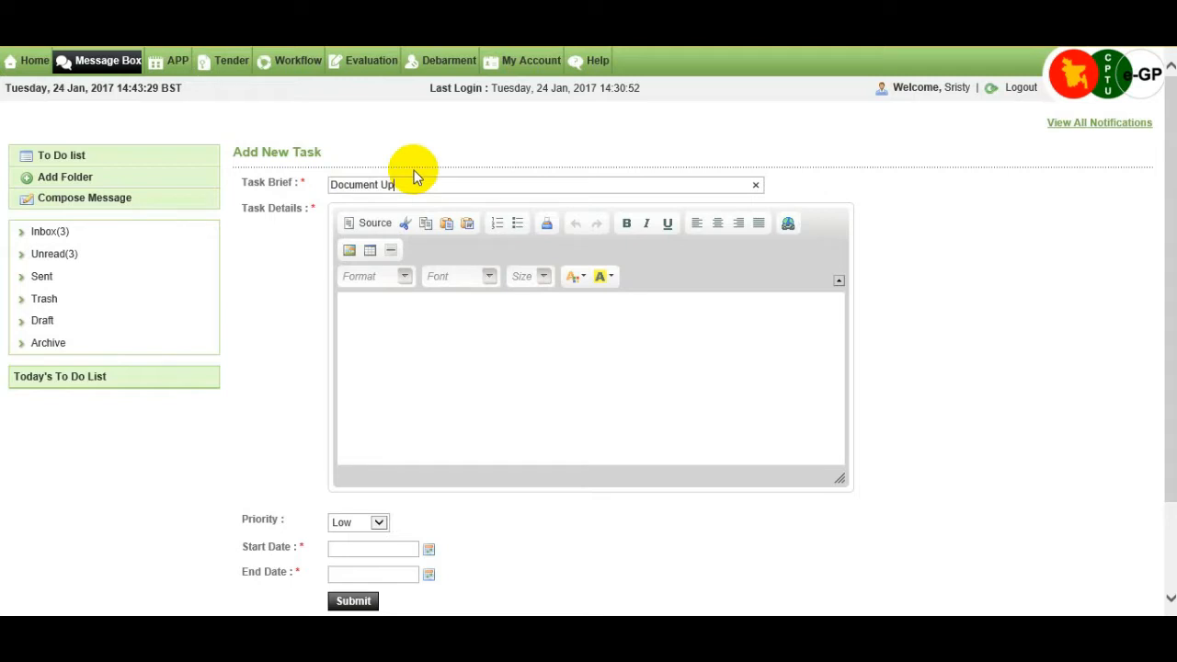
pyautogui.write('load')
pyautogui.click(416, 317)
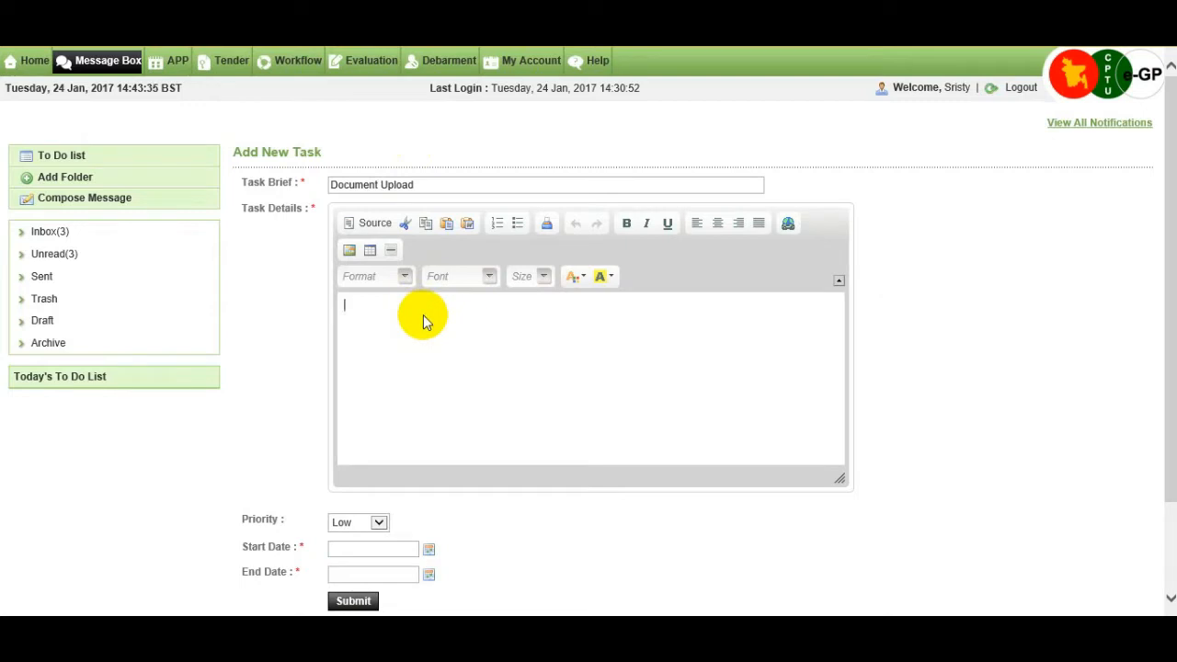
pyautogui.write('1. Trade Lience')
pyautogui.press('Return')
pyautogui.write('2')
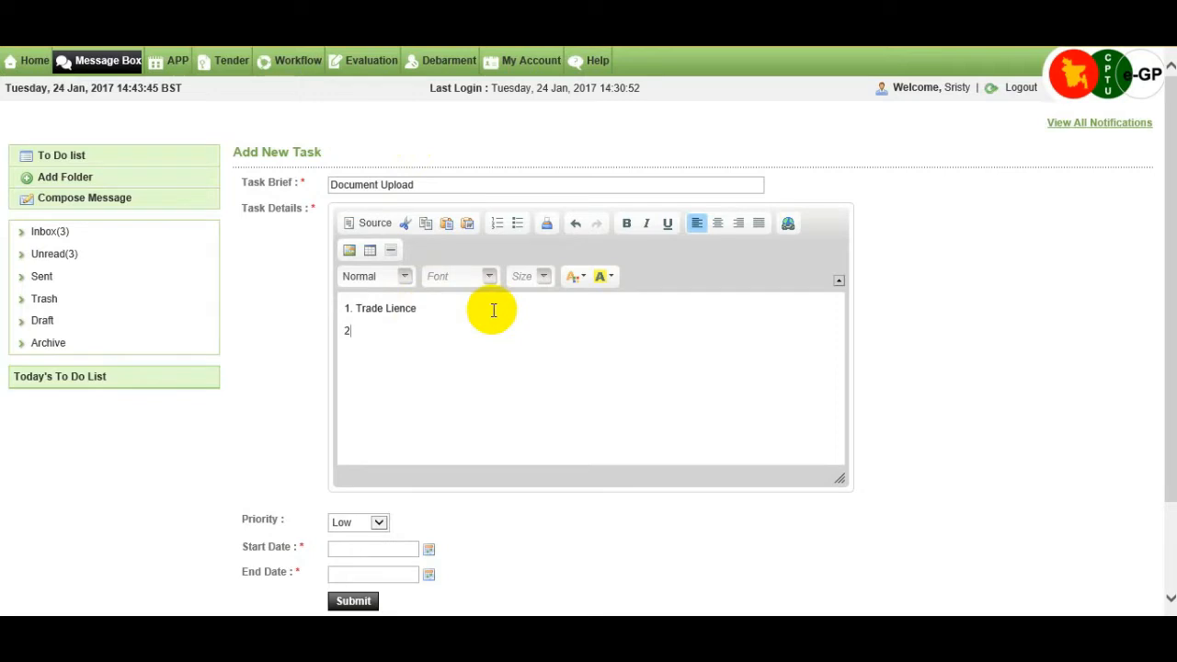
pyautogui.write('. ')
pyautogui.write('Val')
pyautogui.write('id ')
pyautogui.write('Tax ')
pyautogui.write('Idev')
pyautogui.press('BackSpace')
pyautogui.press('BackSpace')
pyautogui.write('entificat')
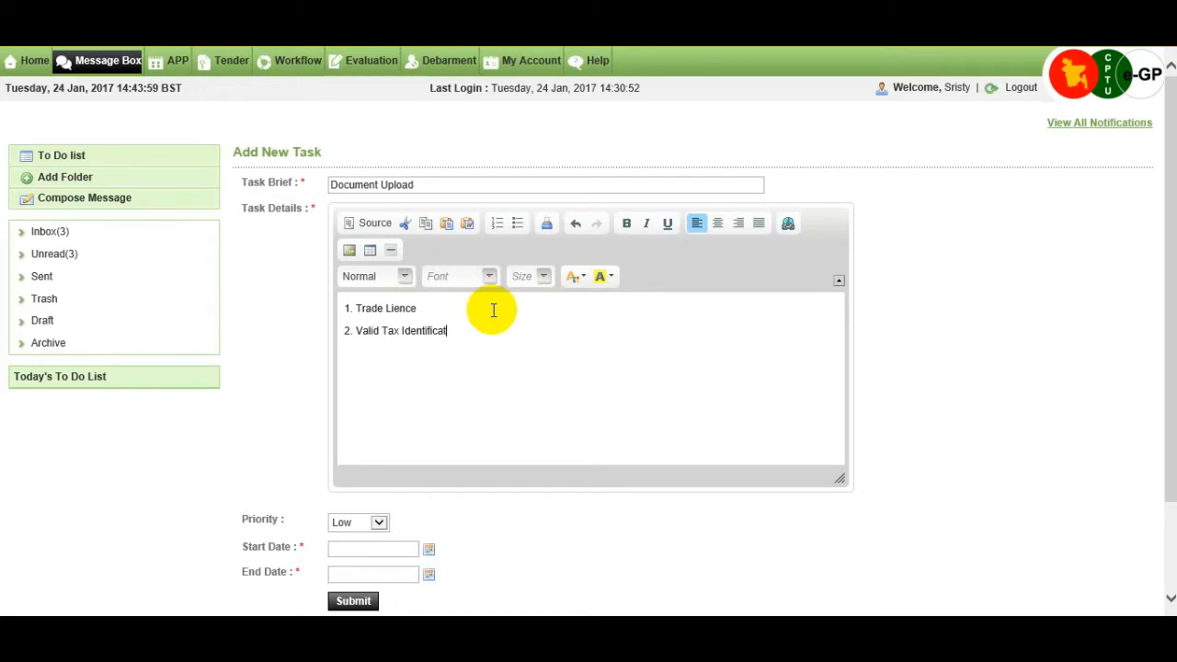
pyautogui.write('ion number')
# Give the task High priority, dates 29/01/2017 to 01/02/2017, and save it.
pyautogui.click(380, 522)
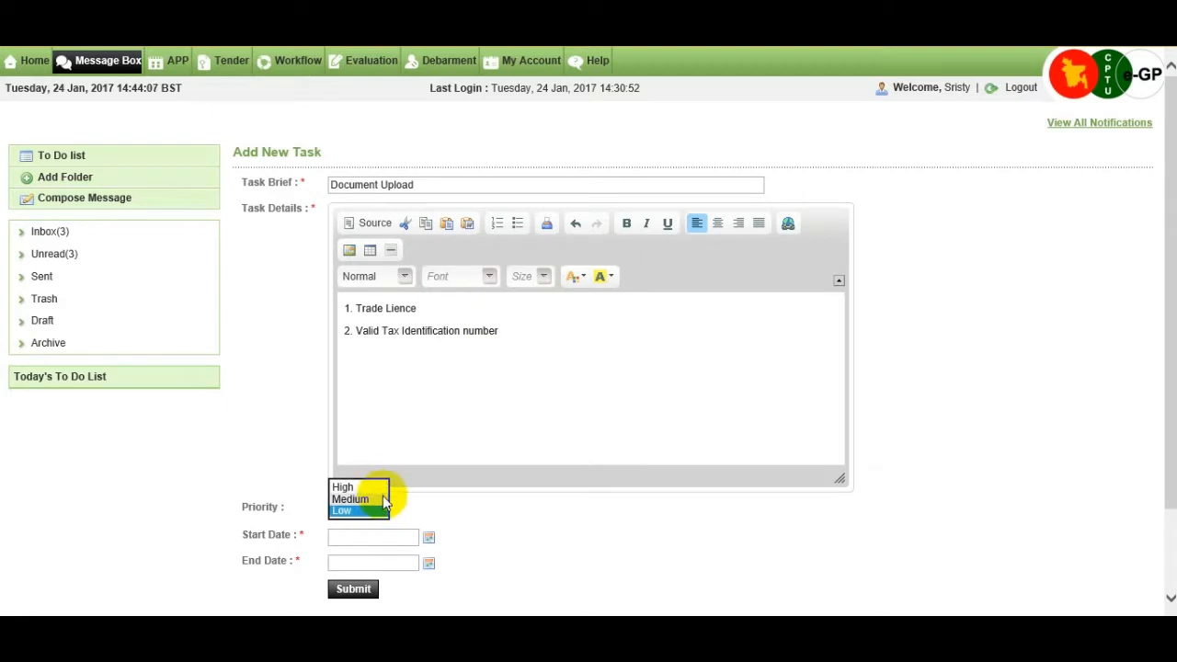
pyautogui.click(377, 488)
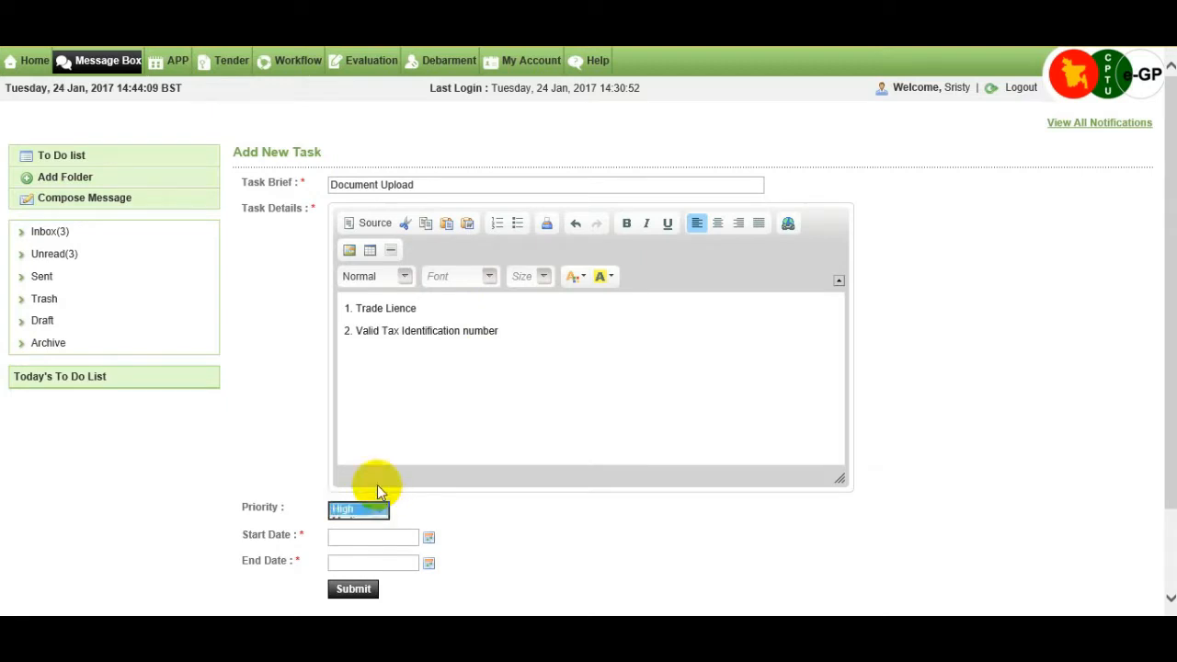
pyautogui.click(399, 538)
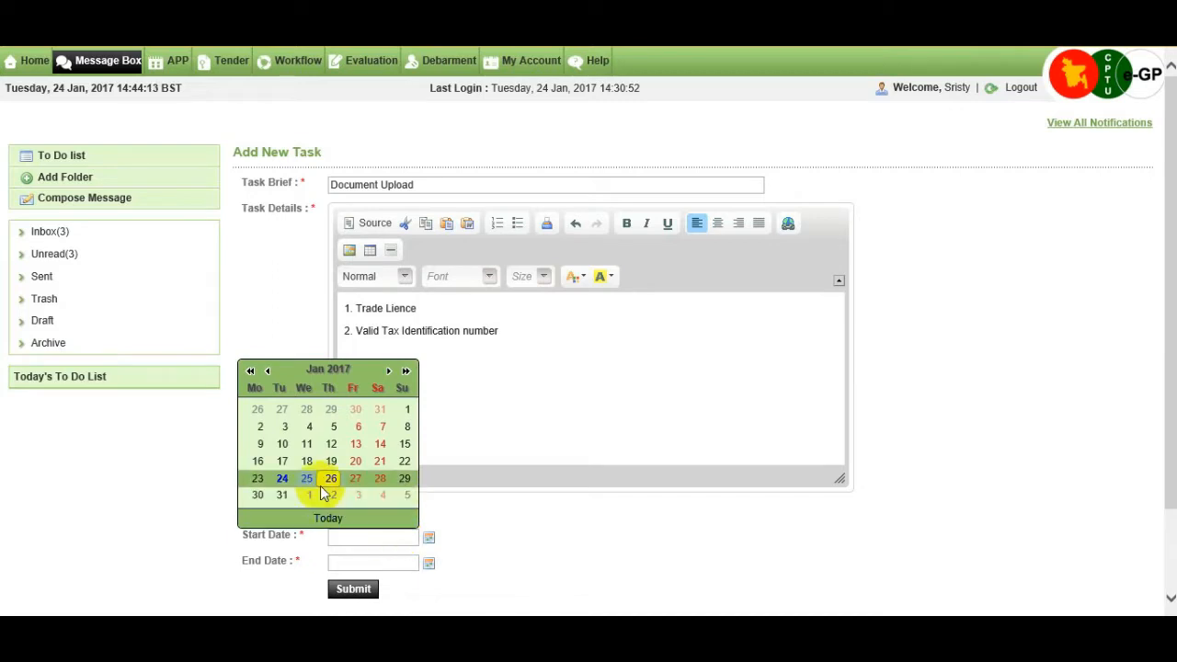
pyautogui.click(404, 480)
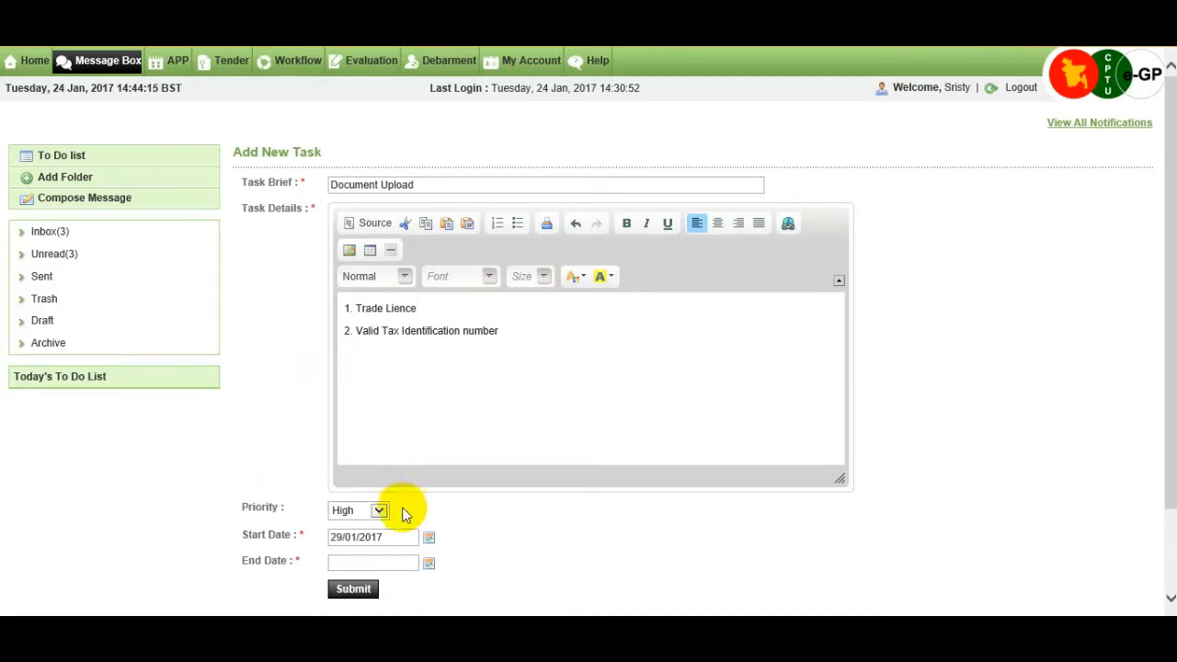
pyautogui.click(428, 564)
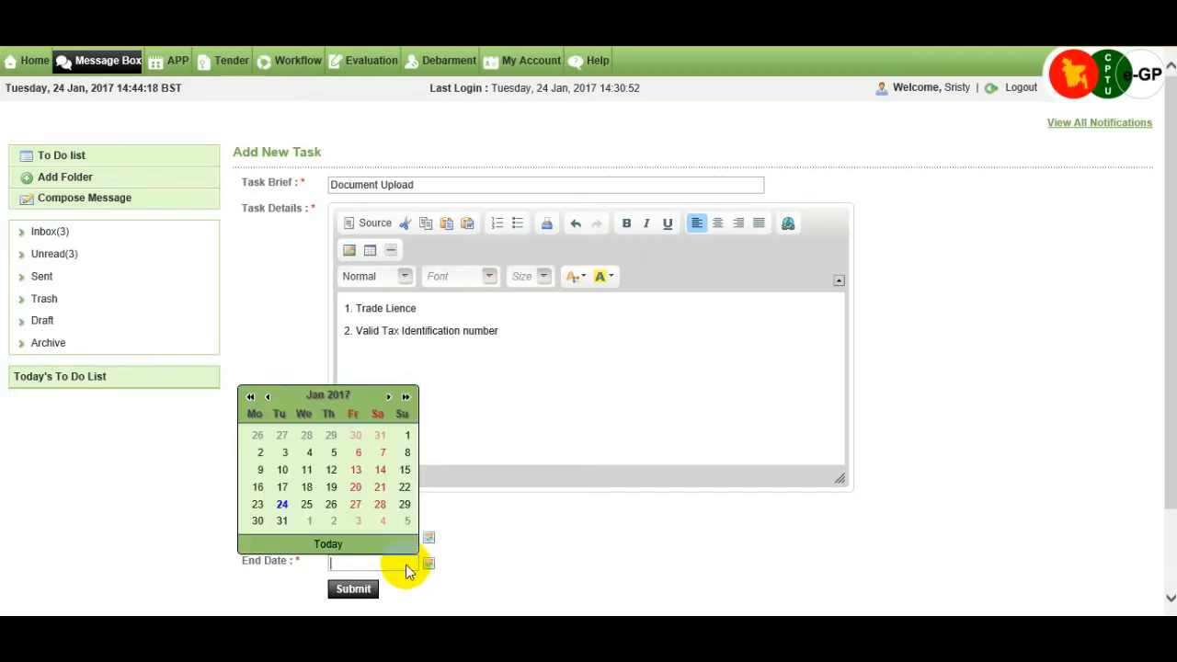
pyautogui.click(302, 522)
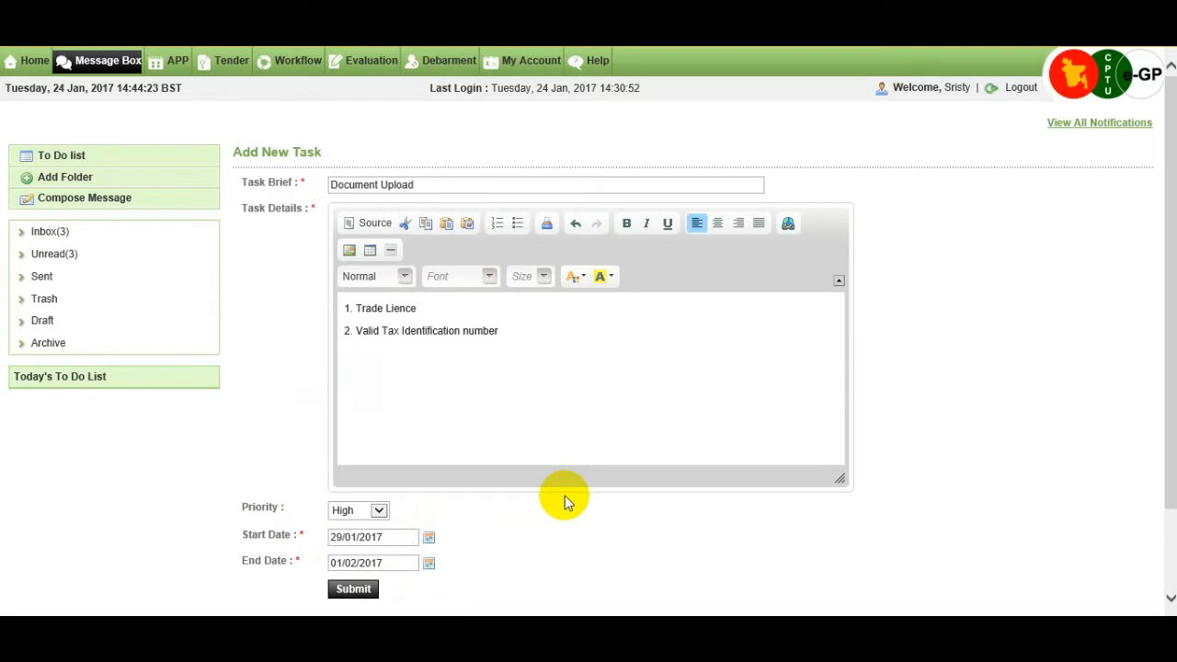
pyautogui.scroll(-2, 565, 495)
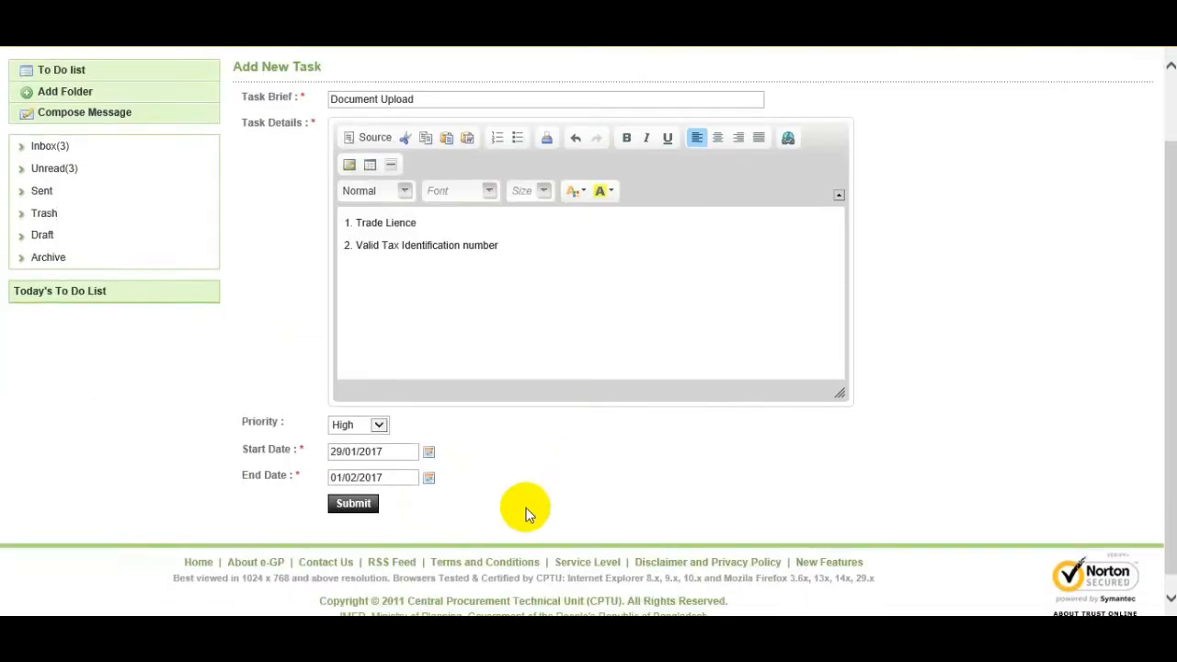
pyautogui.click(353, 506)
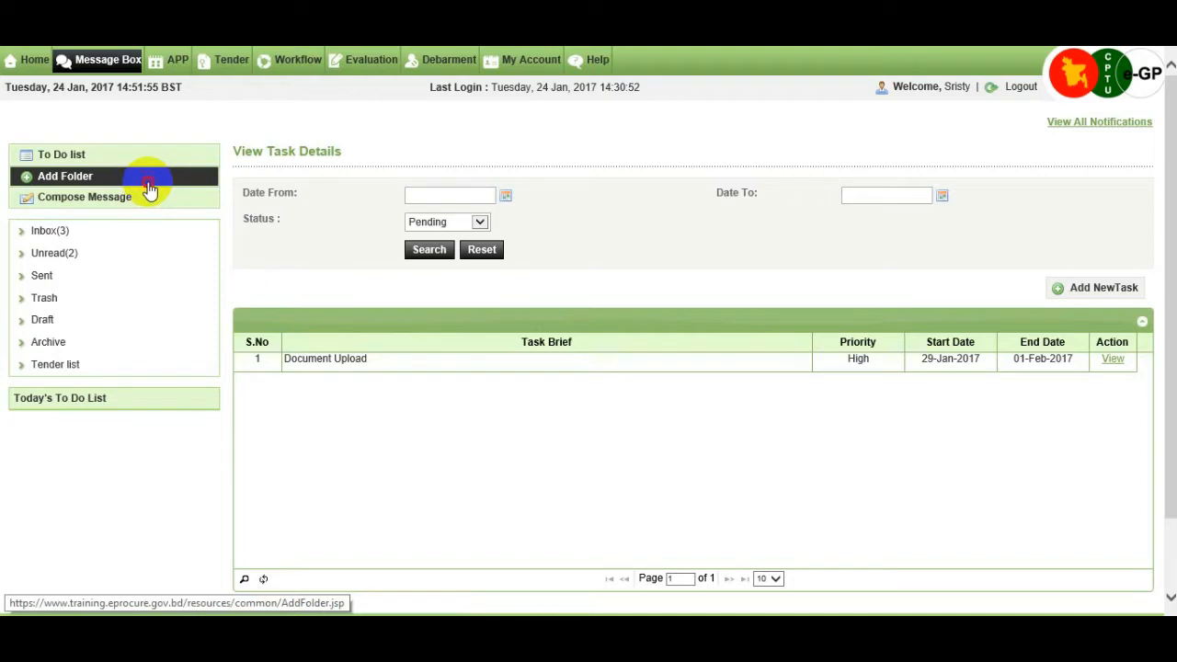
# Create a message folder named 'APP list' and start a blank new message.
pyautogui.click(150, 190)
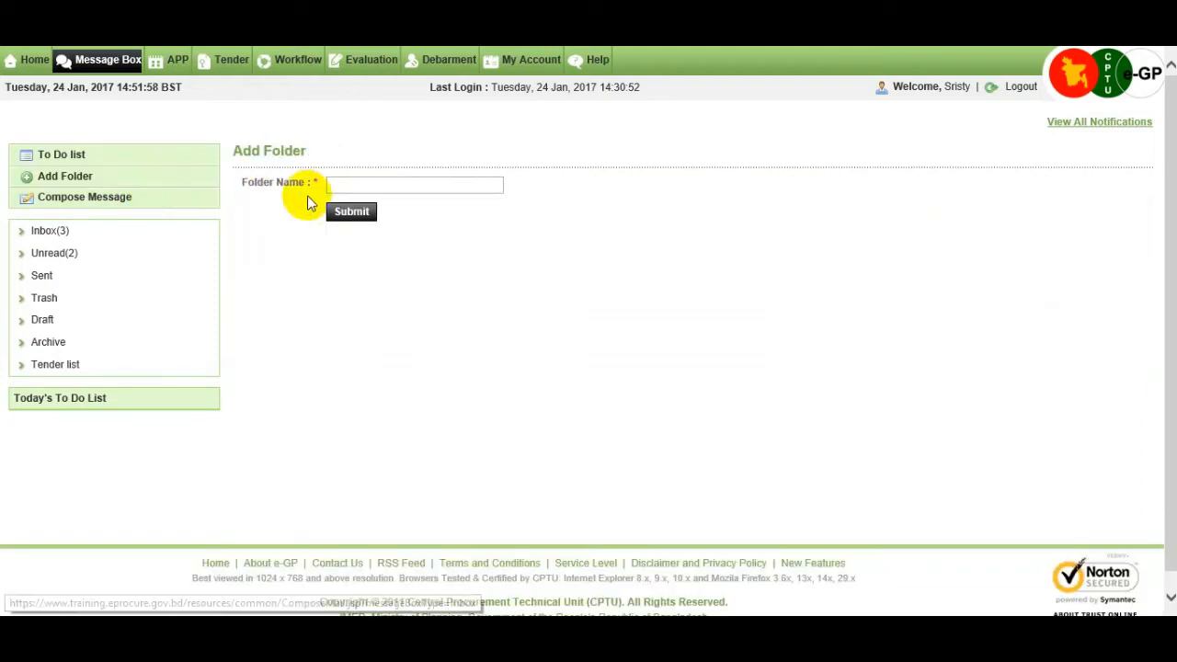
pyautogui.click(372, 184)
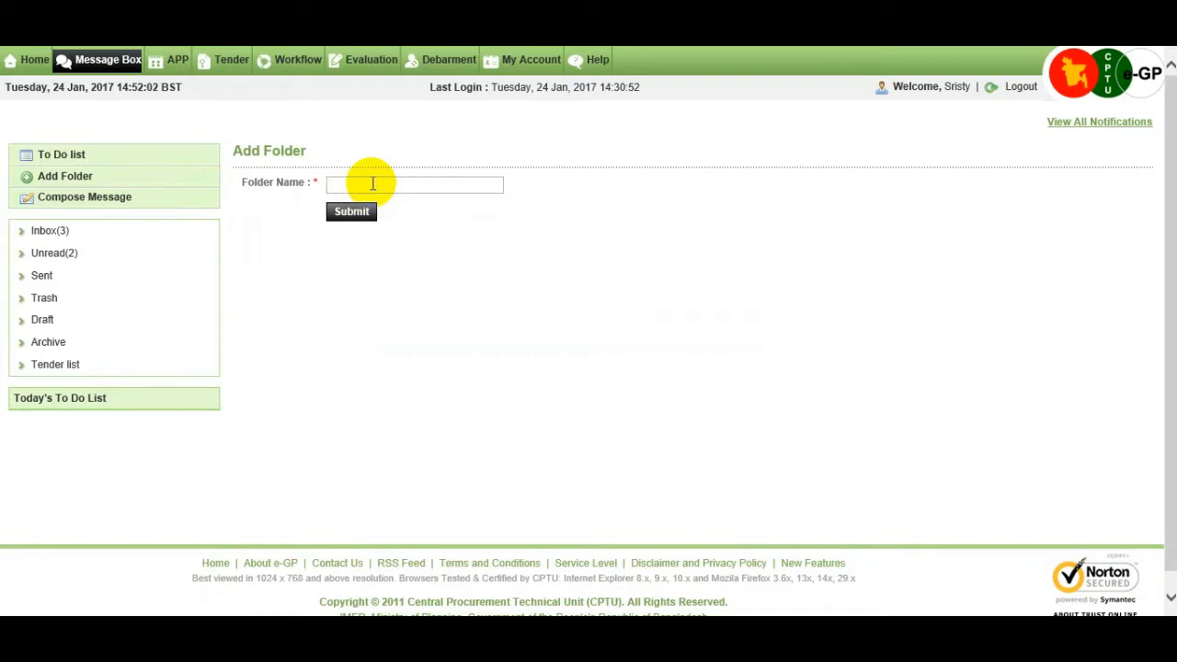
pyautogui.write('APP list')
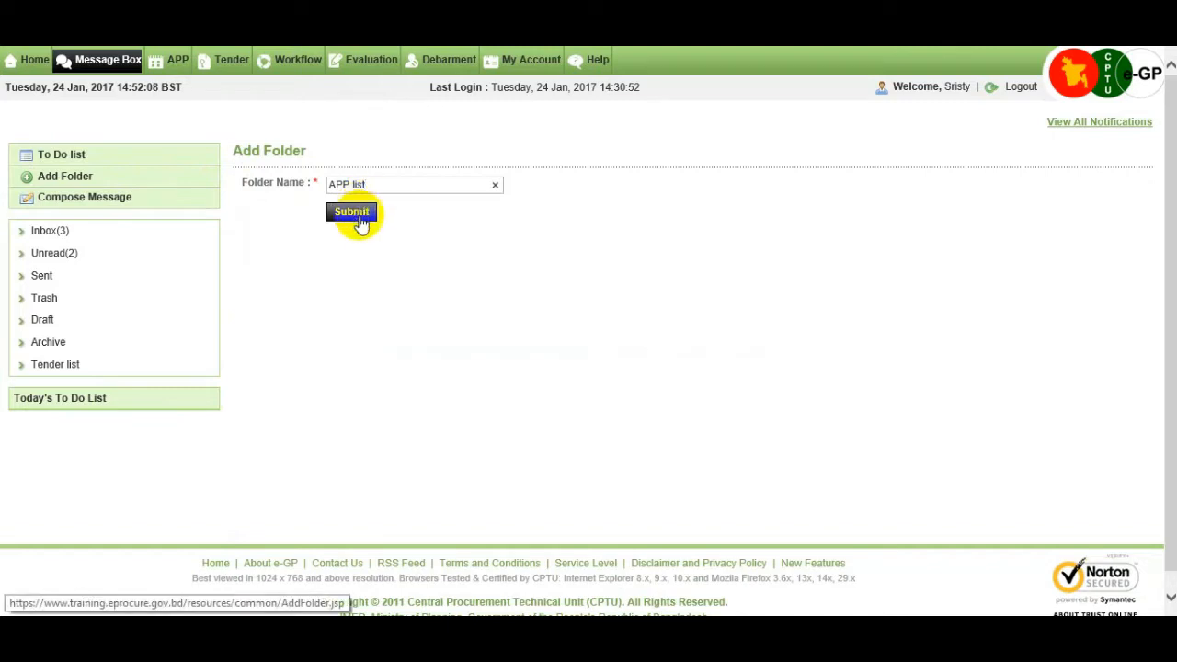
pyautogui.click(362, 223)
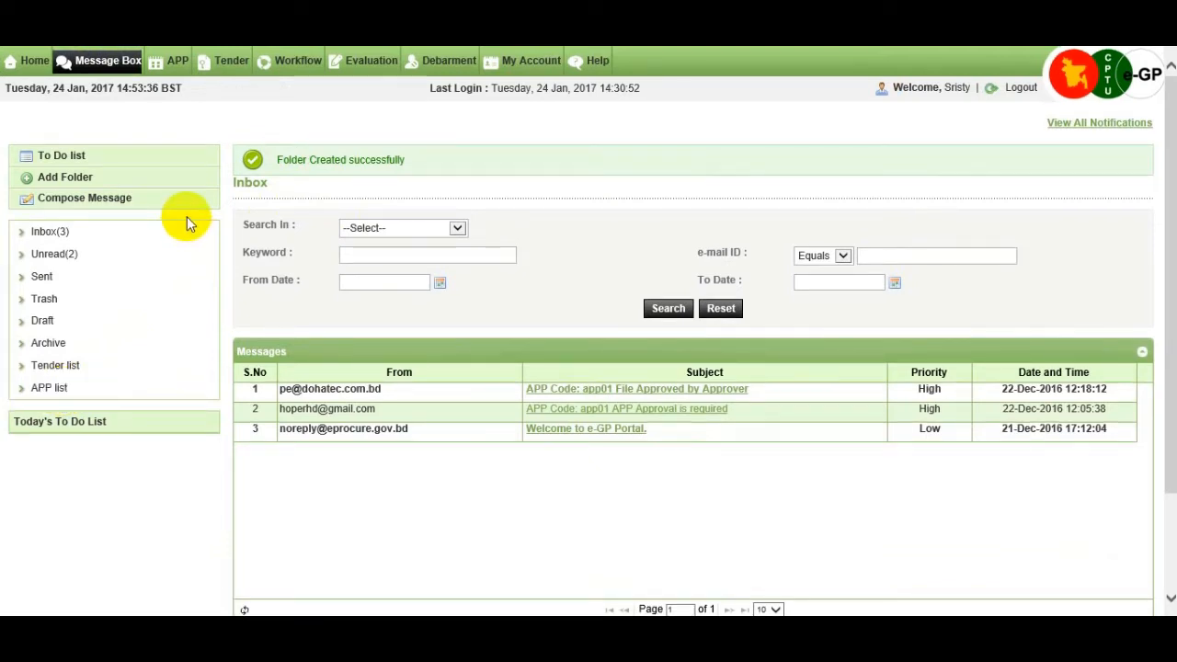
pyautogui.click(175, 209)
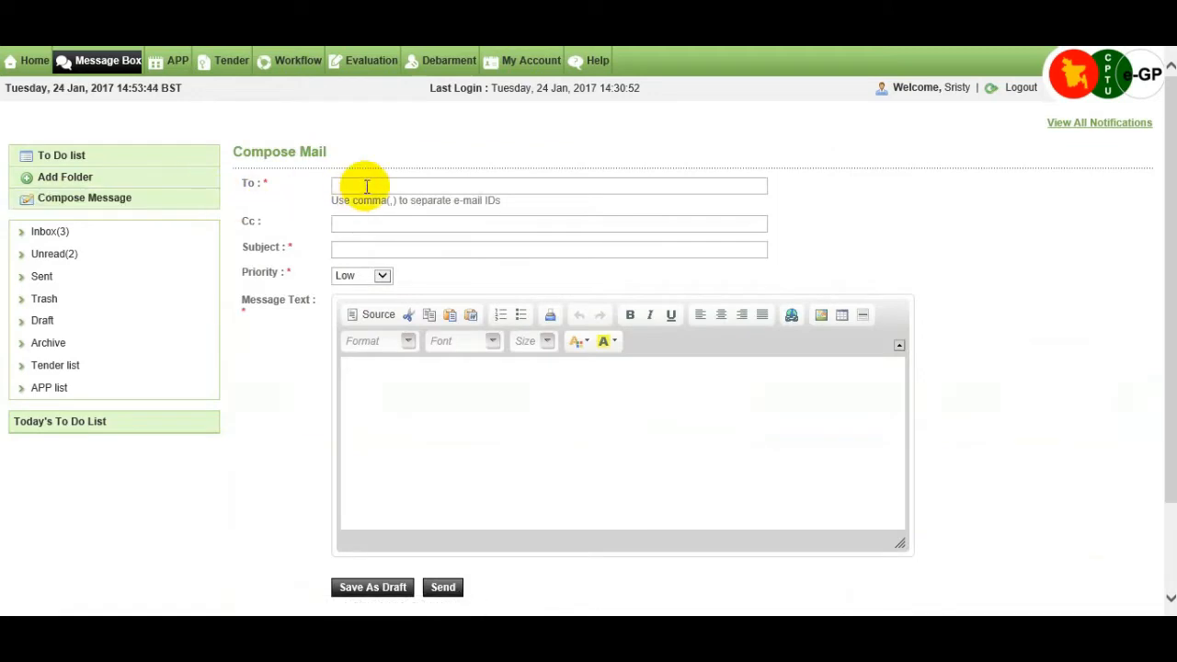
# Address the message to the suggested recipient with subject 'Need Approval' and Medium priority.
pyautogui.click(365, 187)
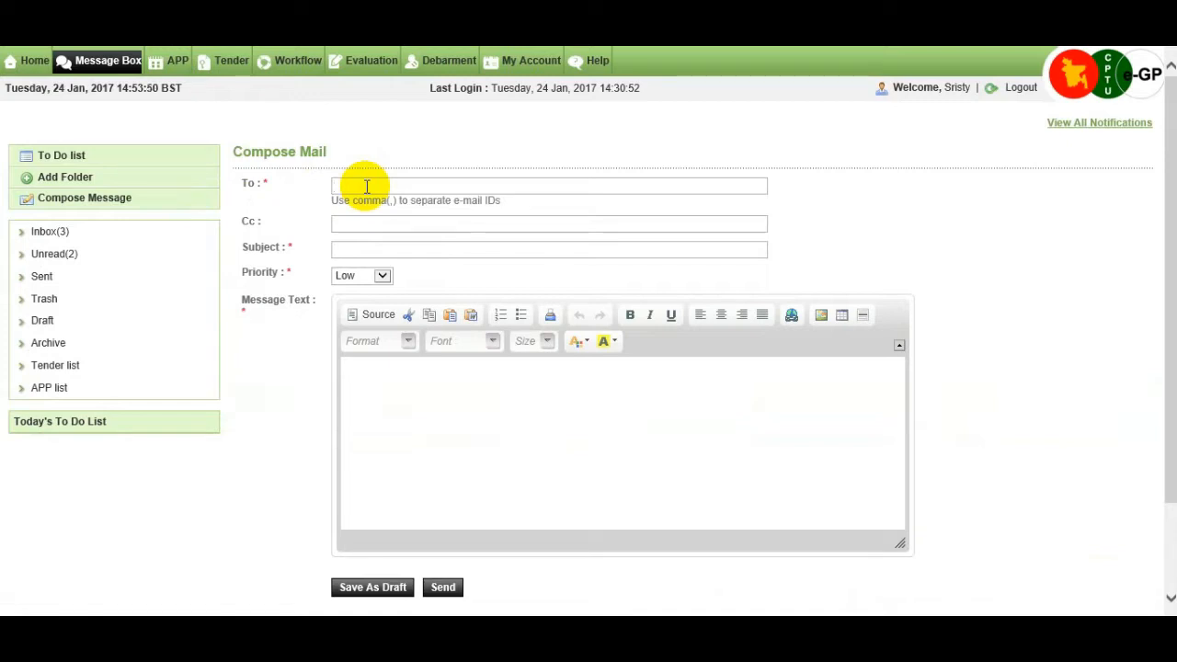
pyautogui.hotkey('ctrl', 'v')
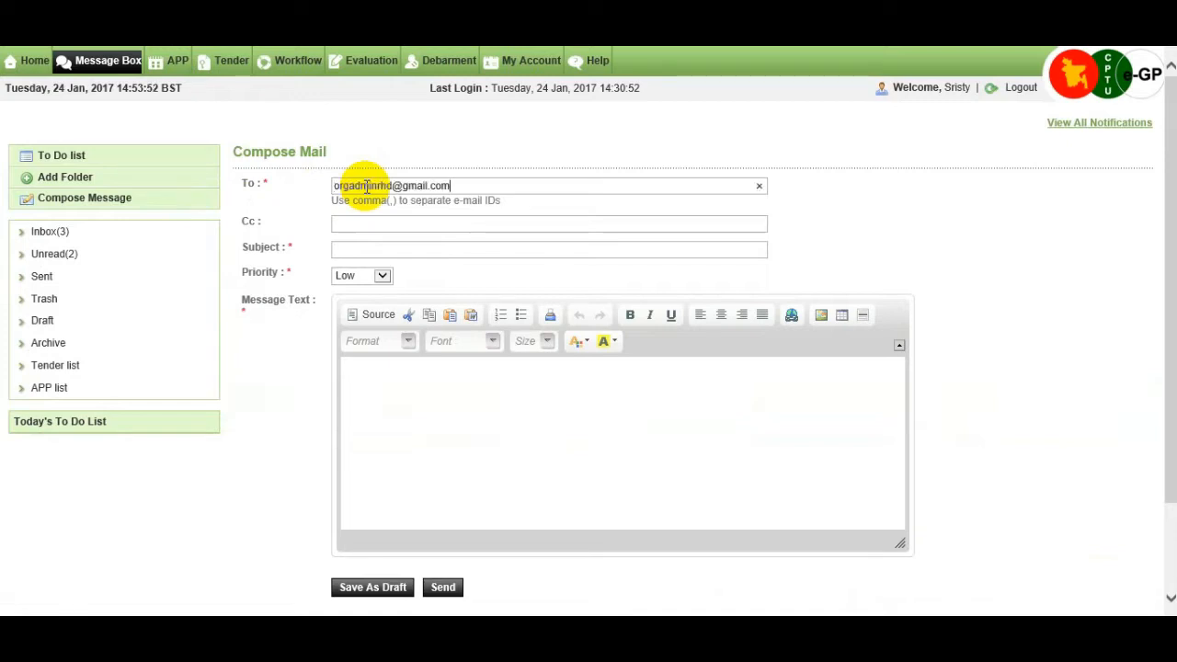
pyautogui.click(367, 249)
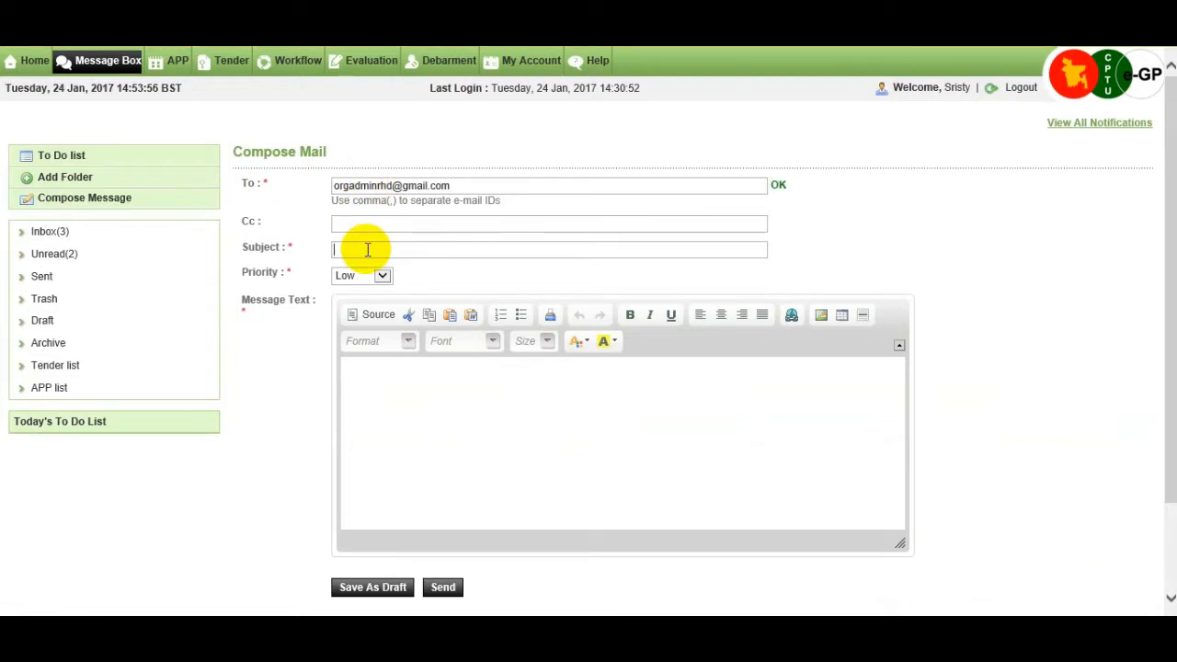
pyautogui.write('Need Appr')
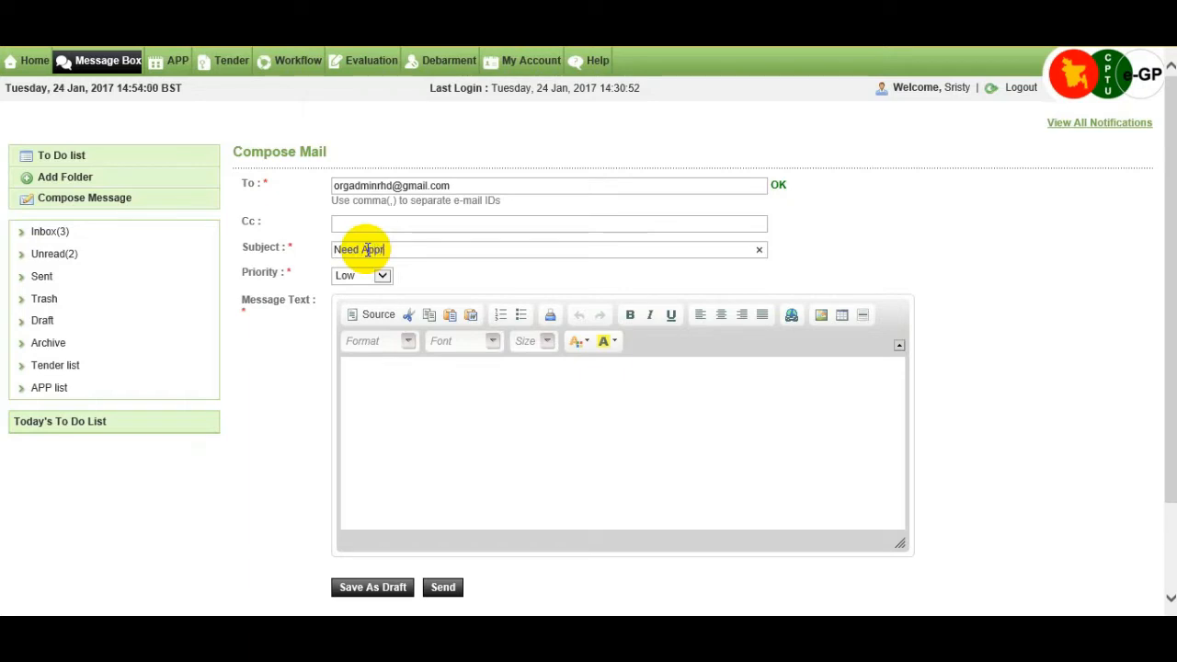
pyautogui.write('oval')
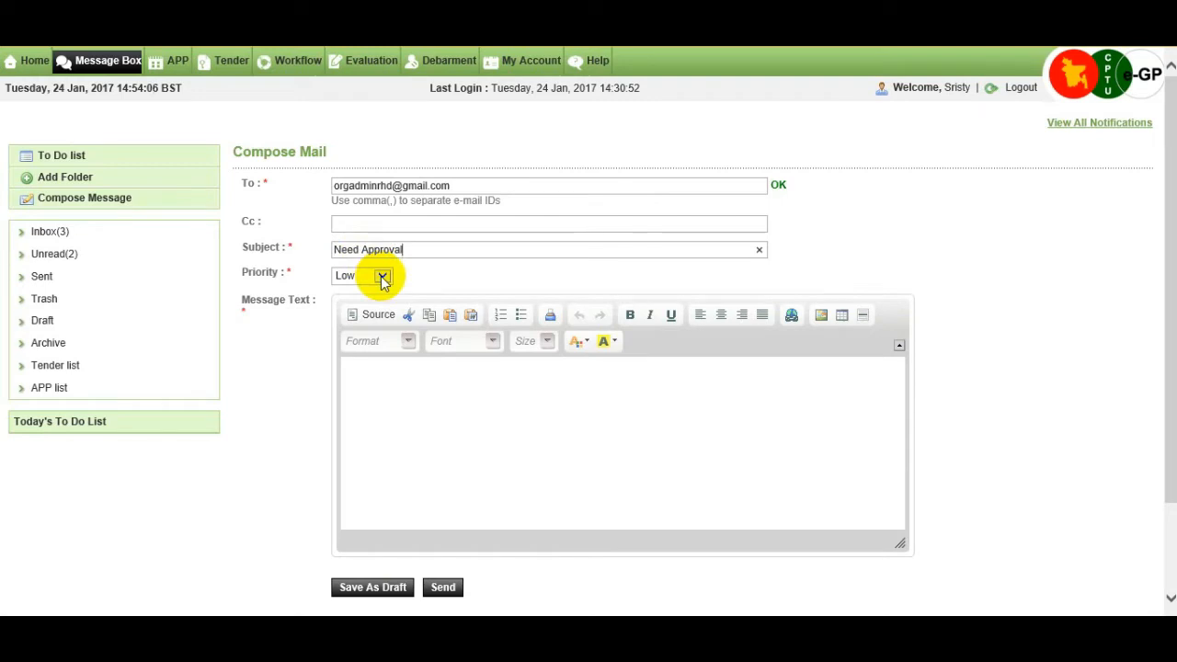
pyautogui.click(382, 278)
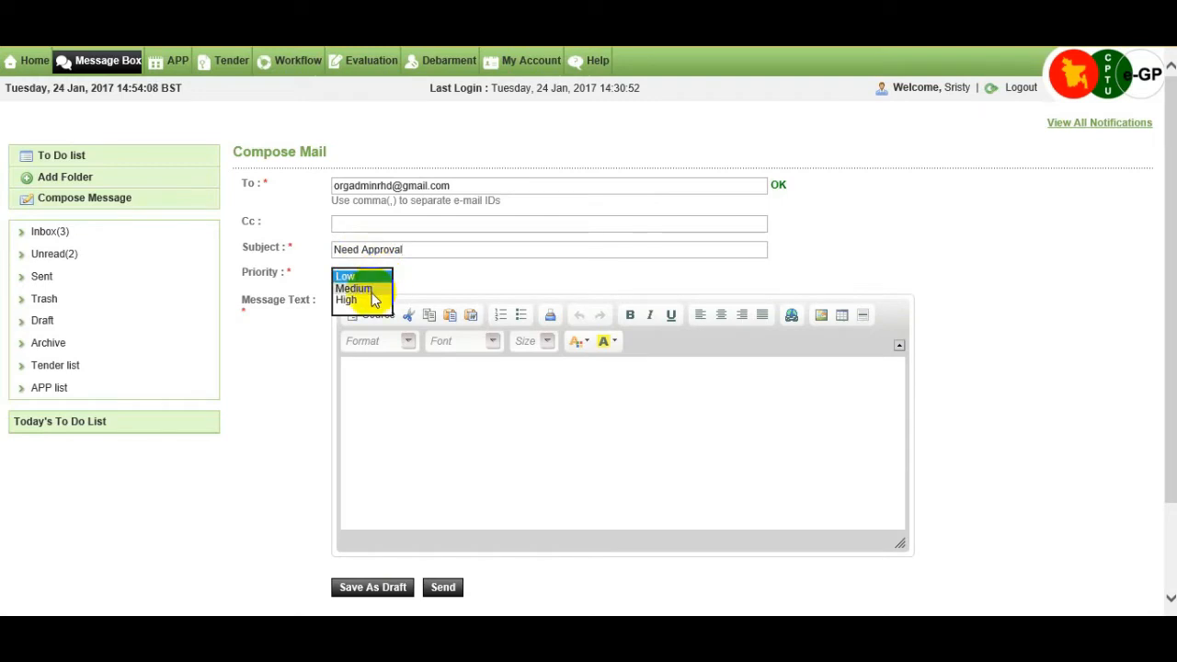
pyautogui.click(372, 289)
# Write 'Please approve the workflow of APP ID-001' as the message text and send it.
pyautogui.click(405, 393)
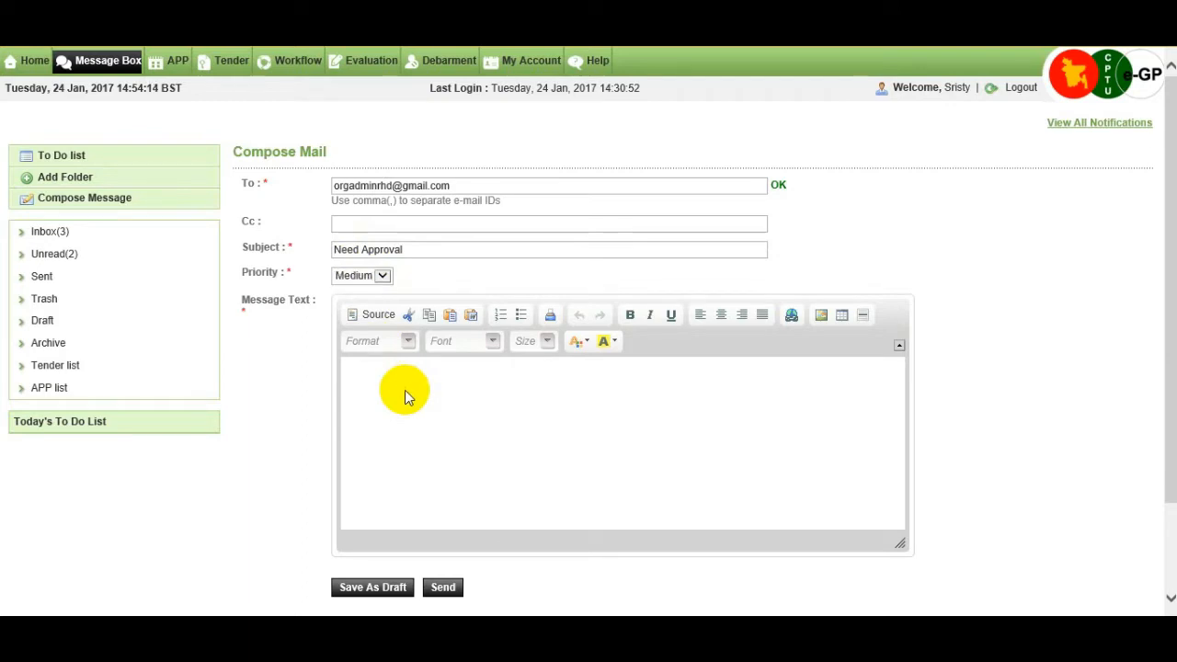
pyautogui.write('Please approve')
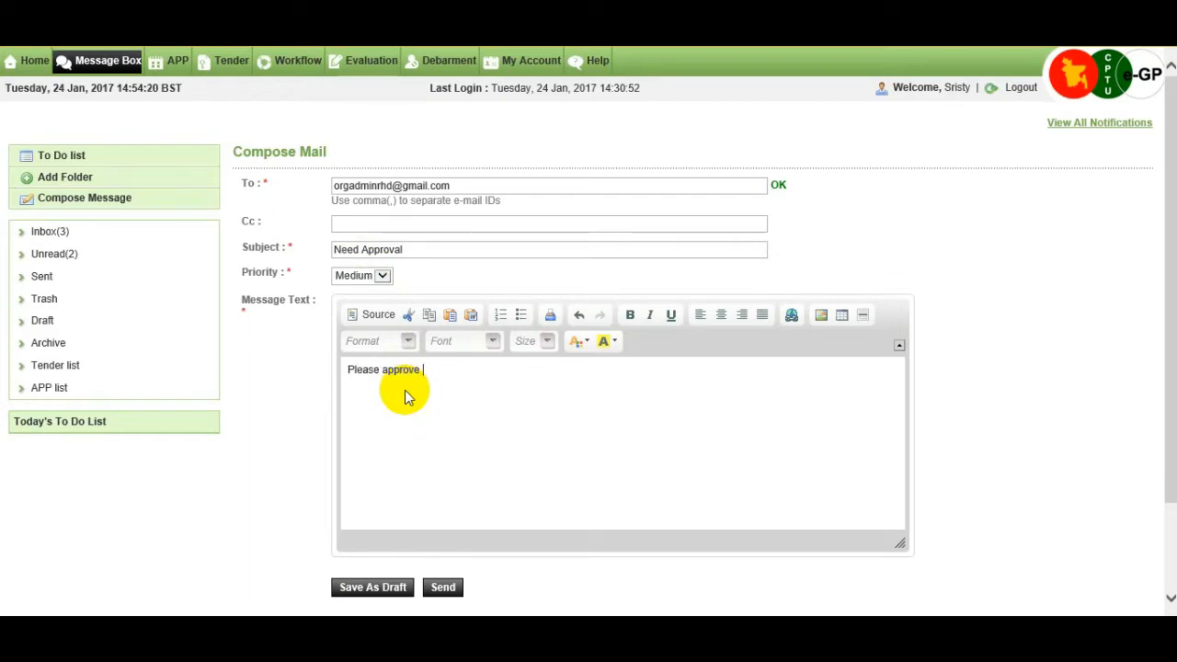
pyautogui.write(' the workflow of AP')
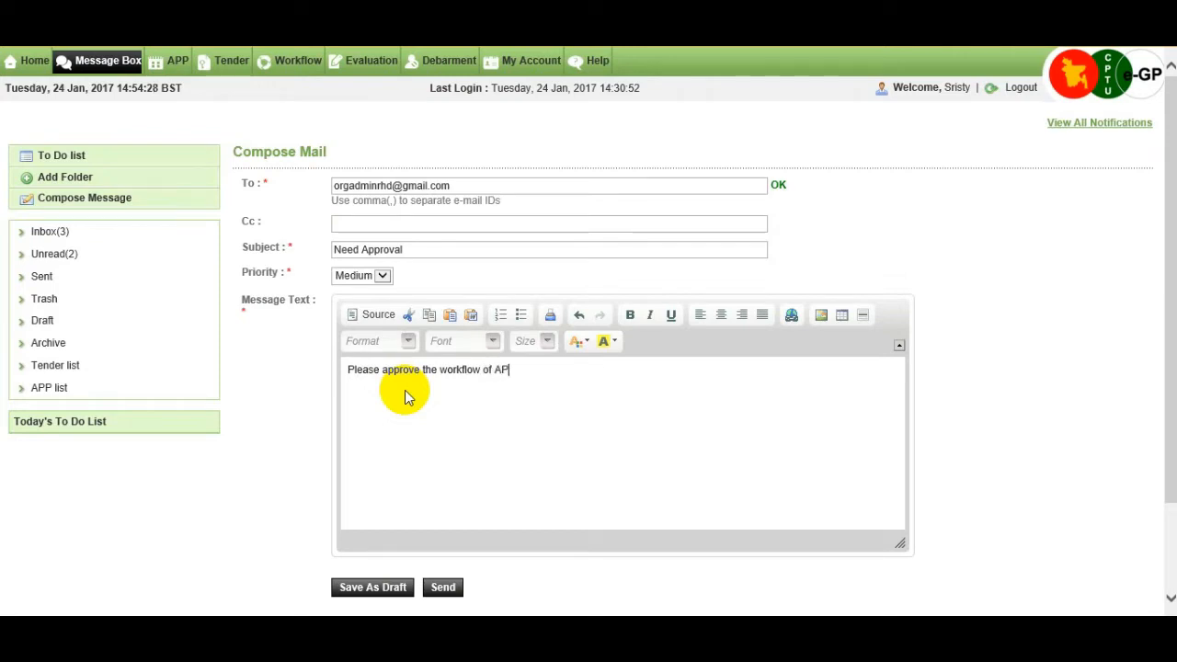
pyautogui.write('P')
pyautogui.write(' ID-')
pyautogui.write('001')
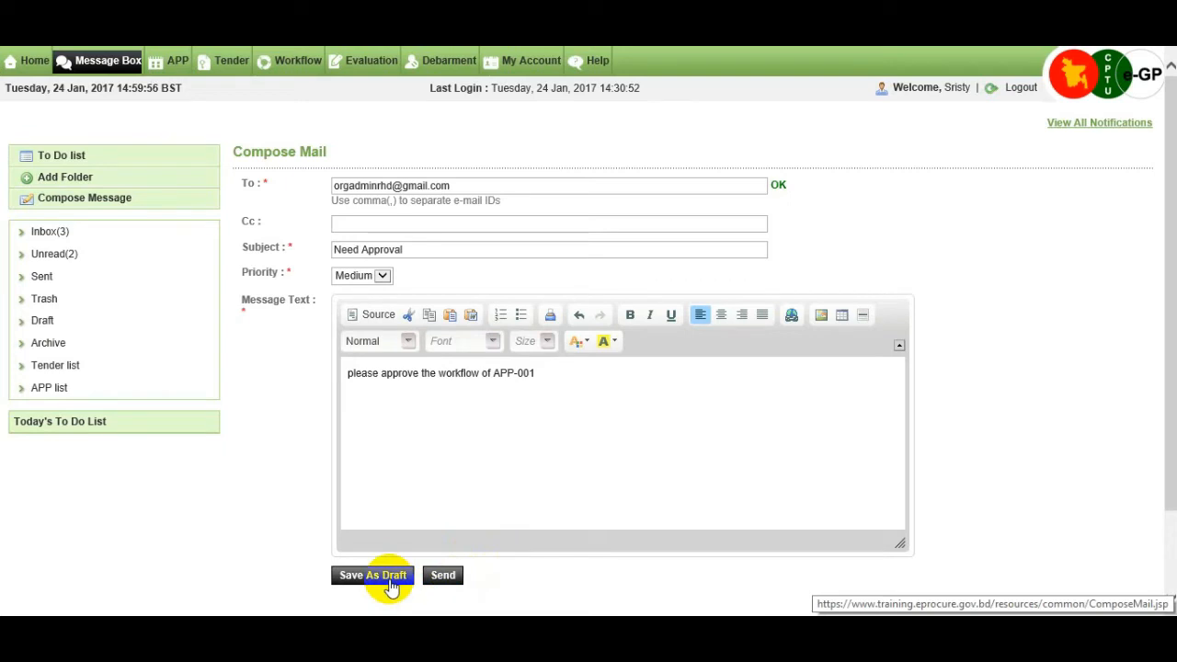
pyautogui.click(454, 582)
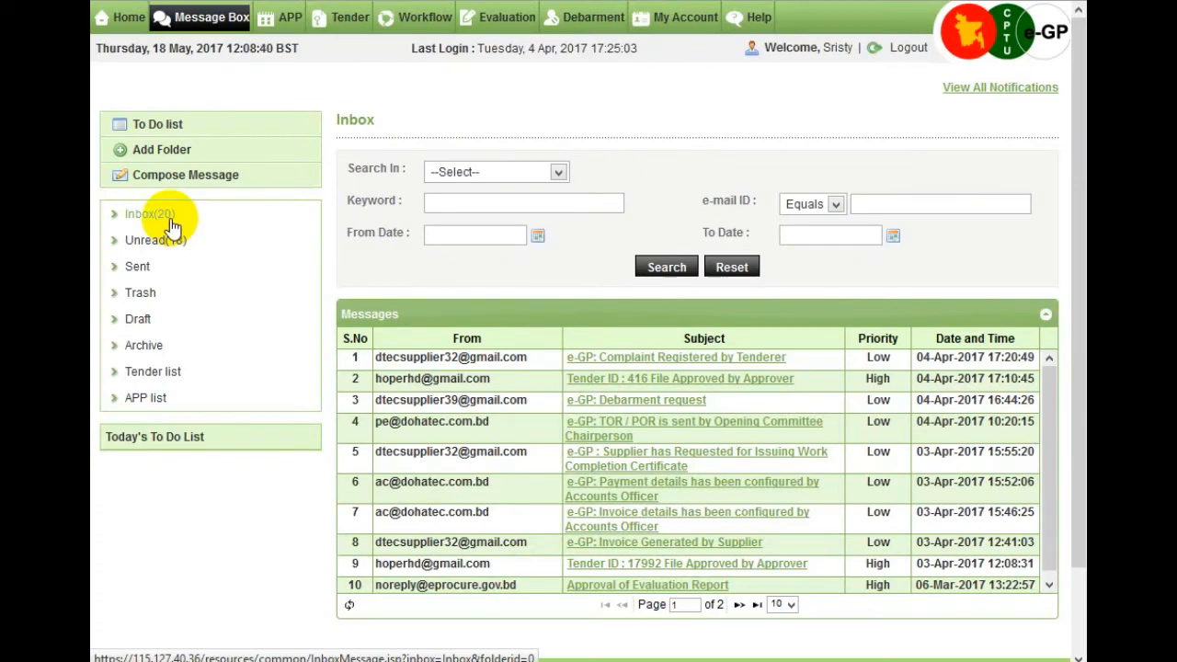
# Search the Inbox by Subject for the keyword 'app'.
pyautogui.click(171, 225)
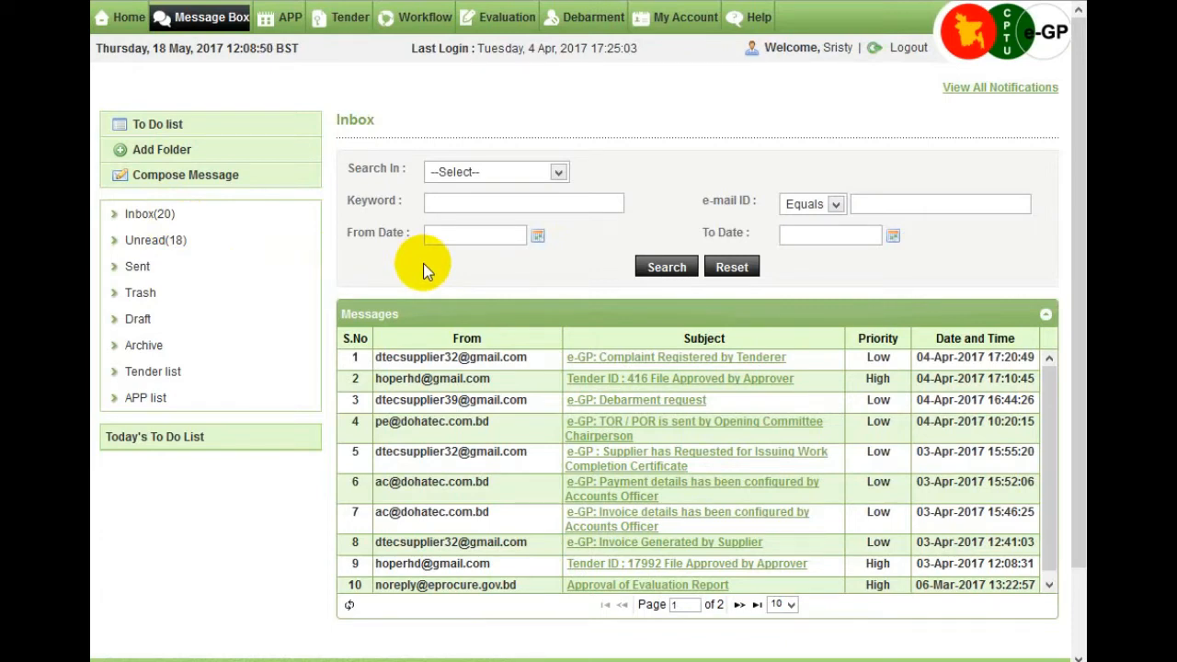
pyautogui.click(558, 174)
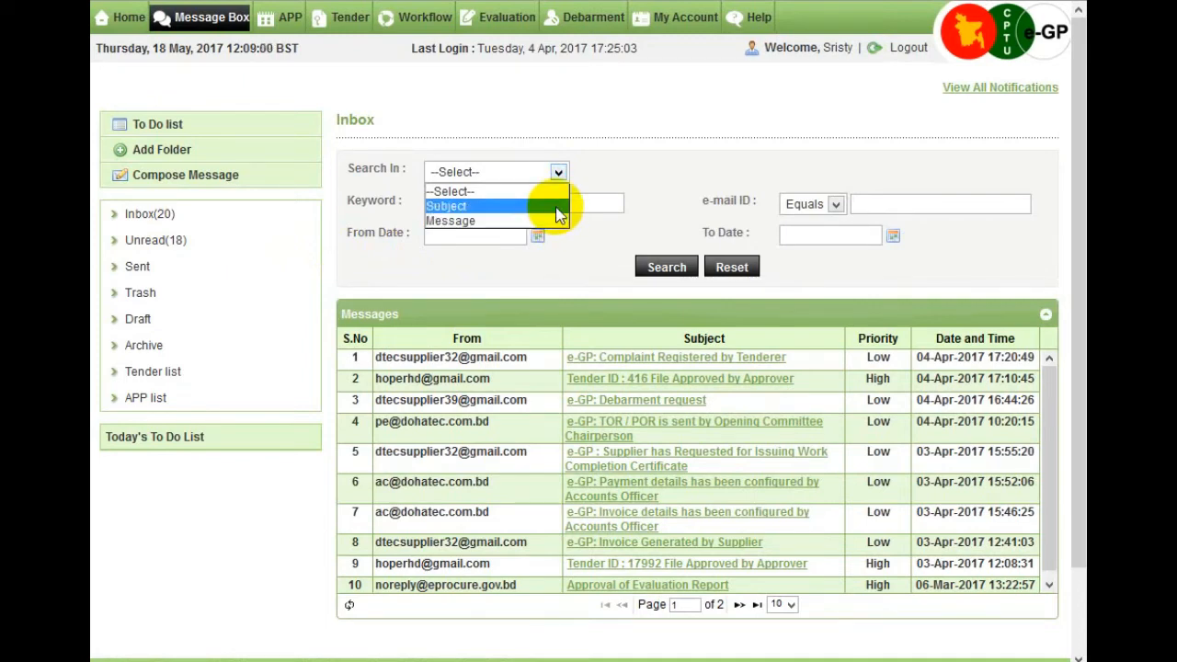
pyautogui.click(496, 206)
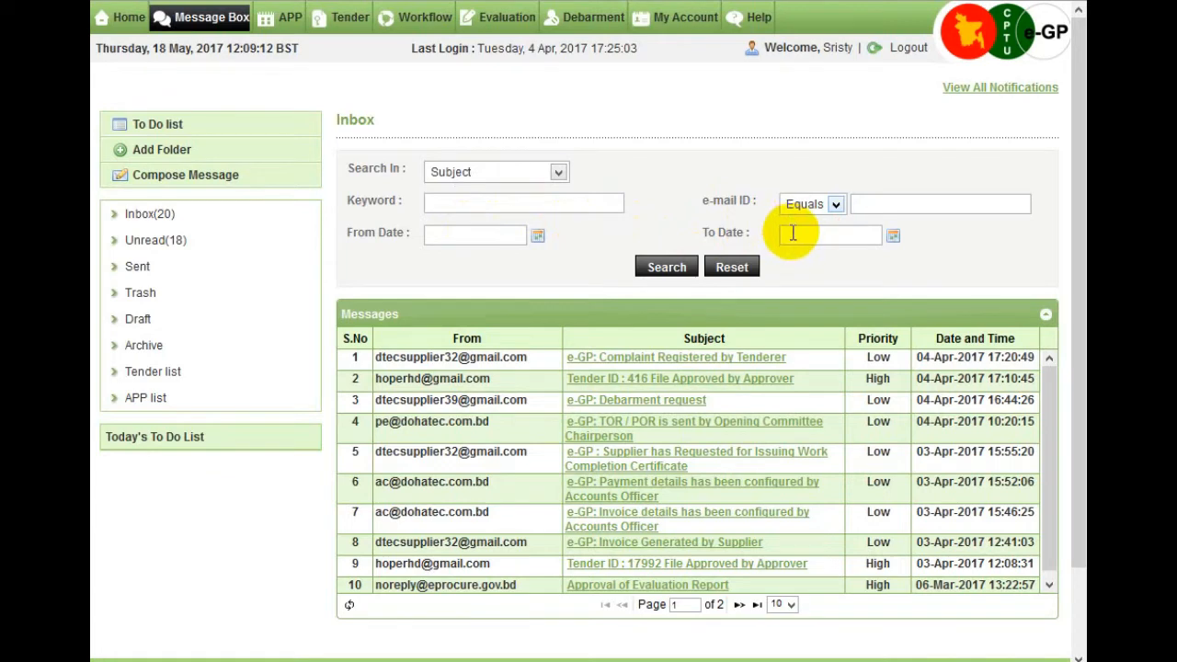
pyautogui.click(455, 206)
pyautogui.write('a')
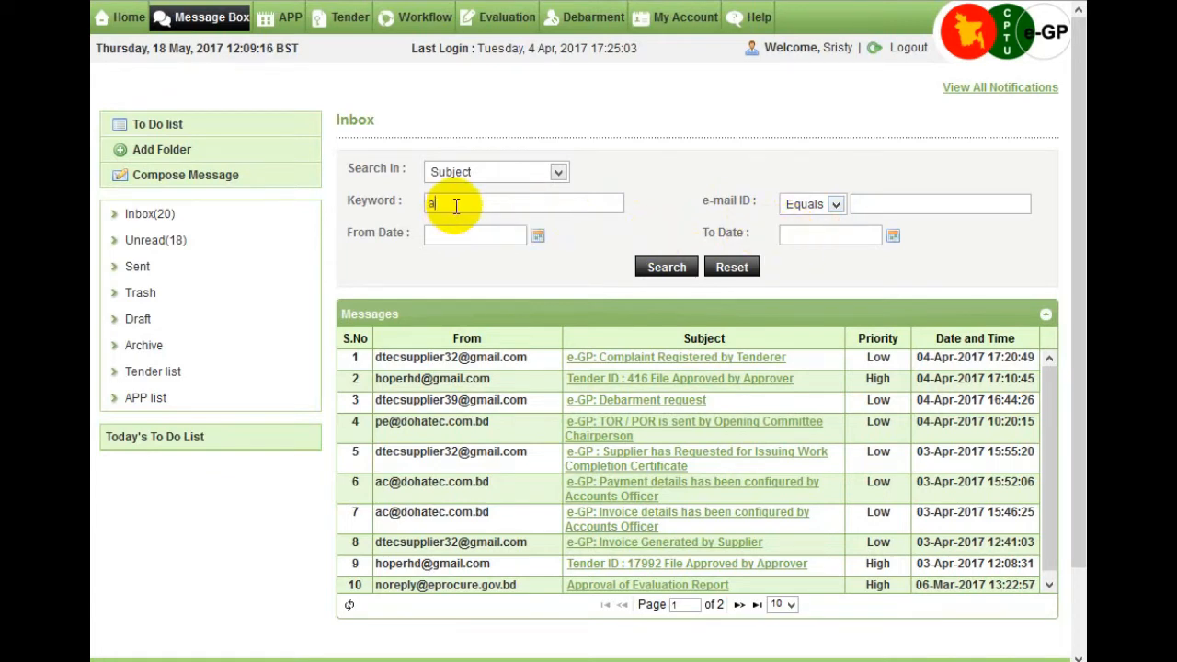
pyautogui.write('pp')
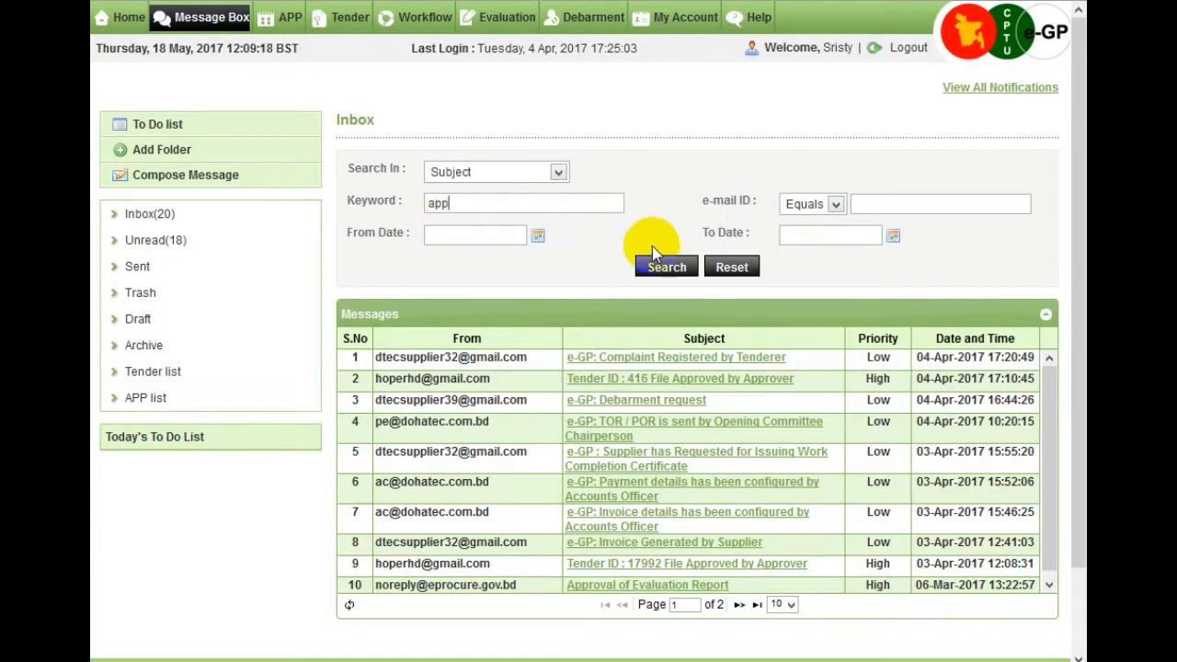
pyautogui.doubleClick(656, 265)
pyautogui.click(655, 283)
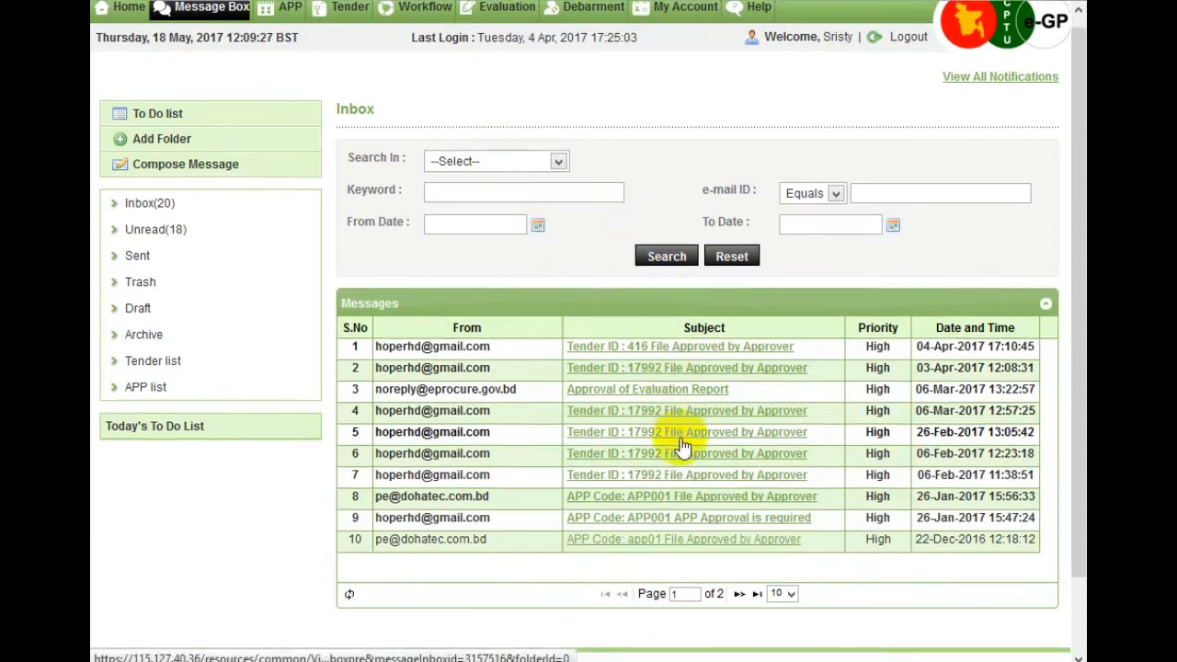
pyautogui.scroll(-1, 681, 444)
pyautogui.scroll(1, 680, 444)
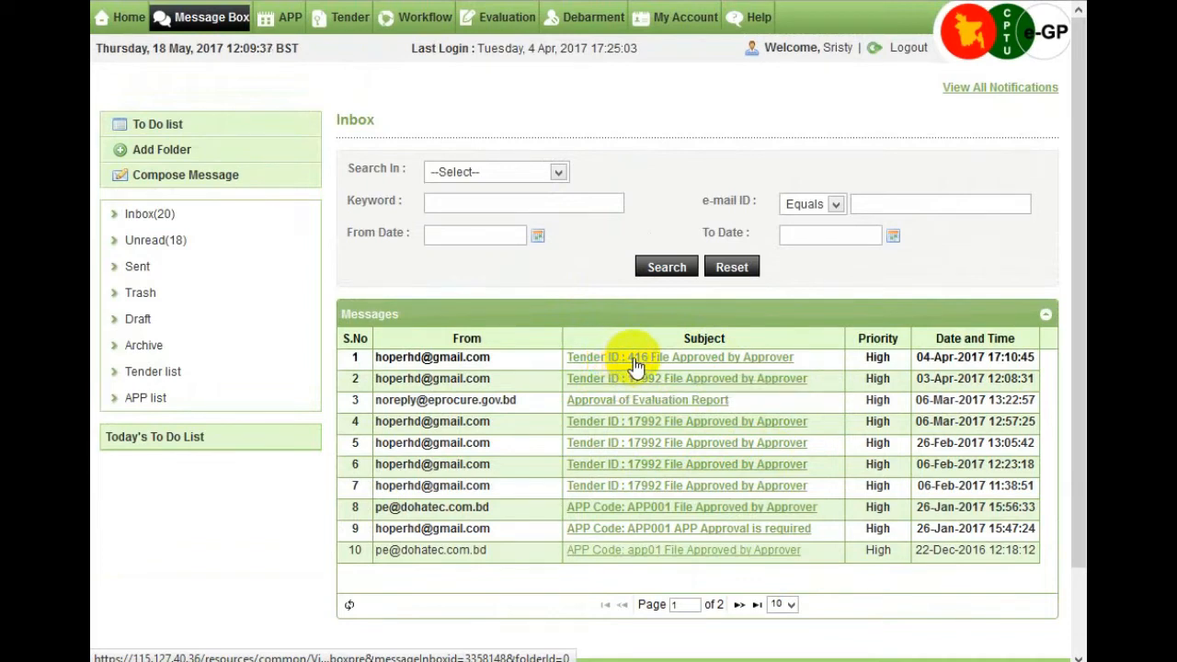
# Trash the 'Tender ID : 416 File Approved by Approver' message and reopen it from Trash.
pyautogui.click(634, 360)
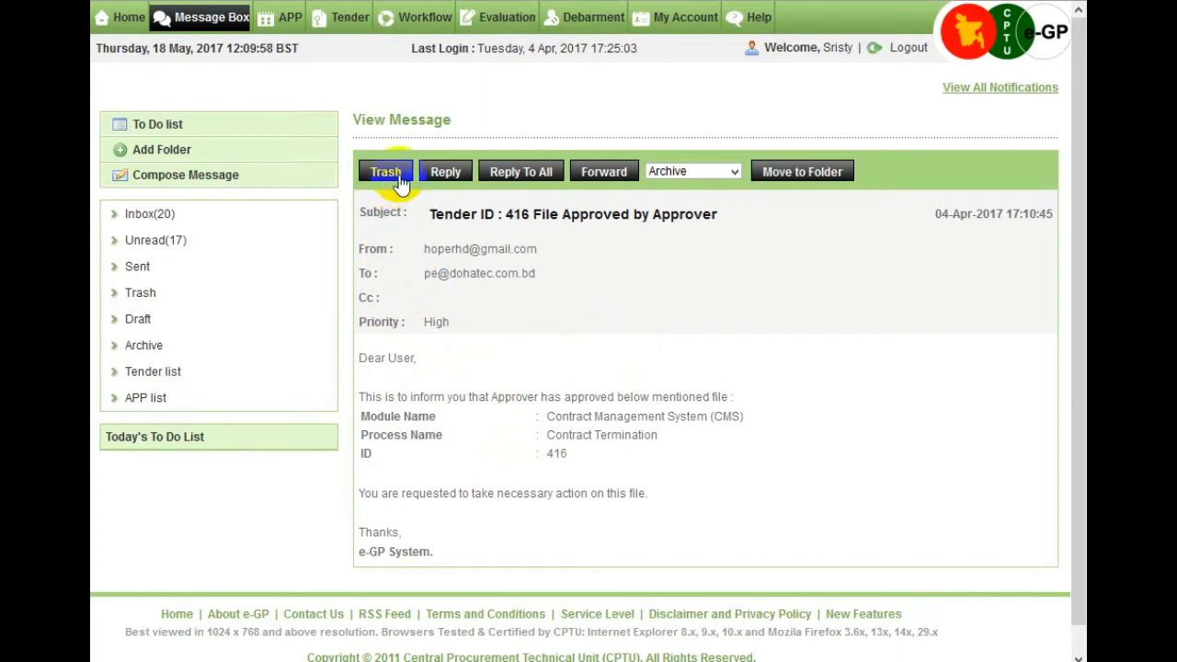
pyautogui.click(400, 183)
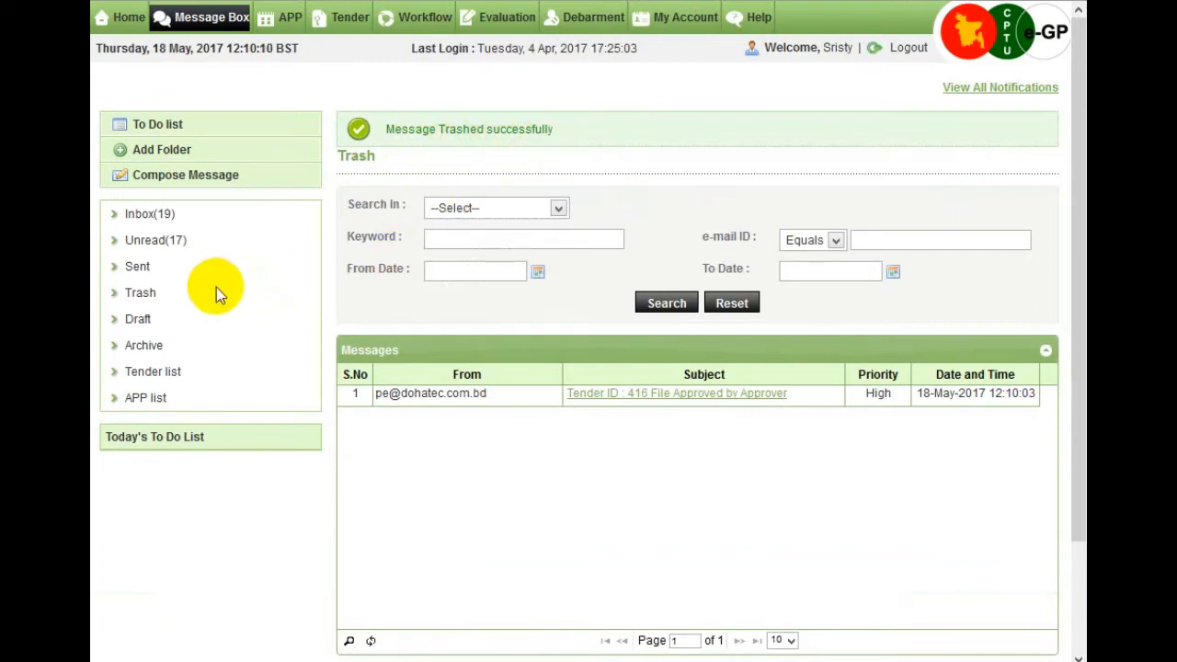
pyautogui.click(142, 294)
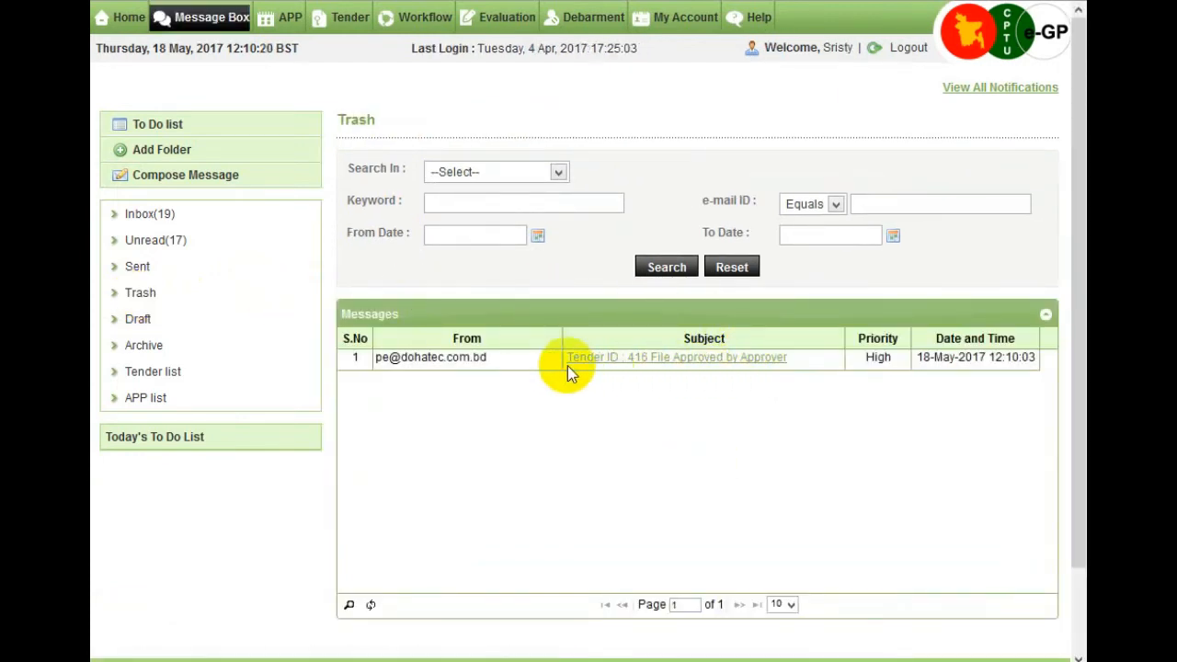
pyautogui.click(708, 369)
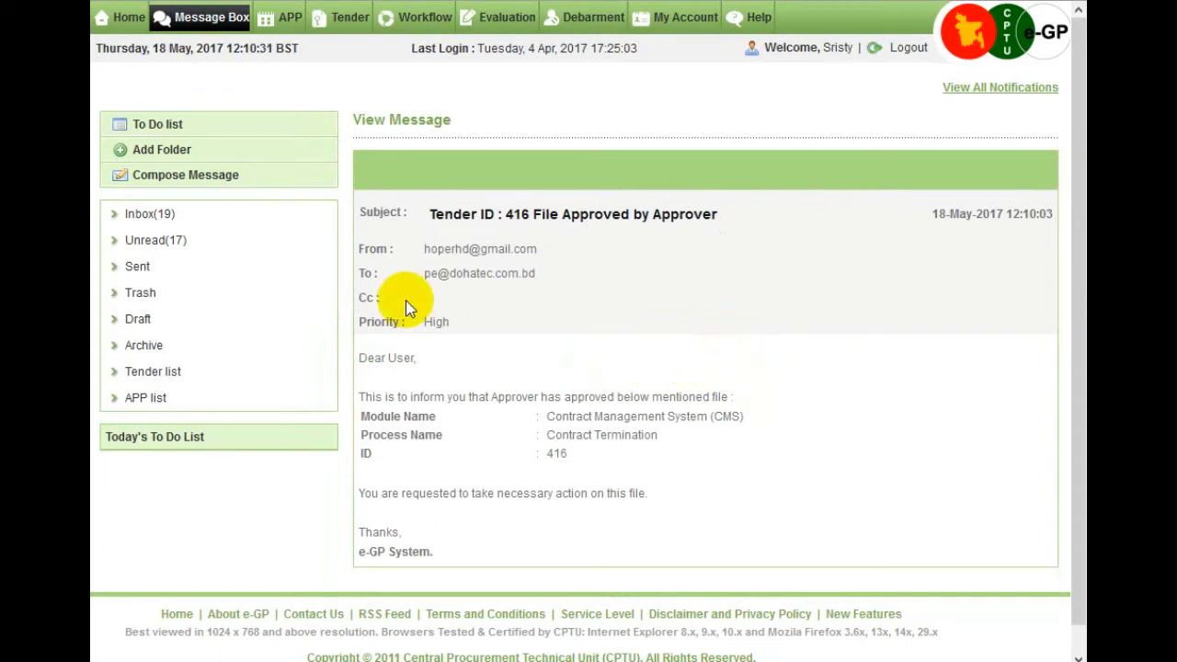
# Send a reply to 'e-GP: Complaint Registered by Tenderer' and view it in the Sent folder.
pyautogui.click(153, 219)
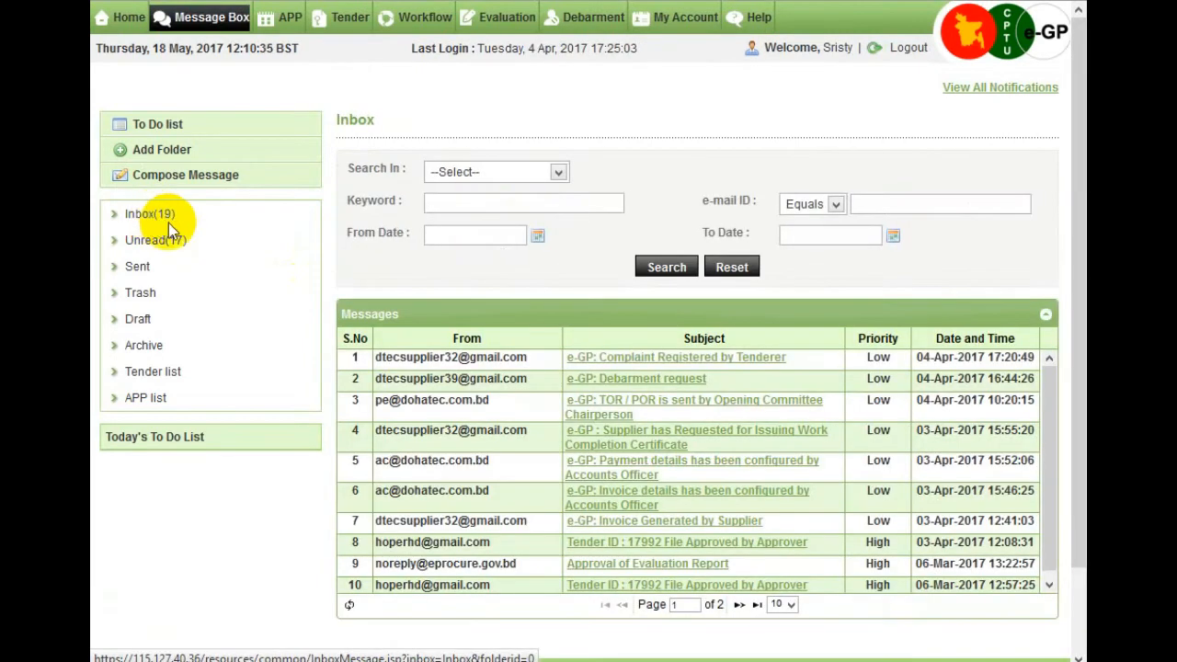
pyautogui.click(722, 363)
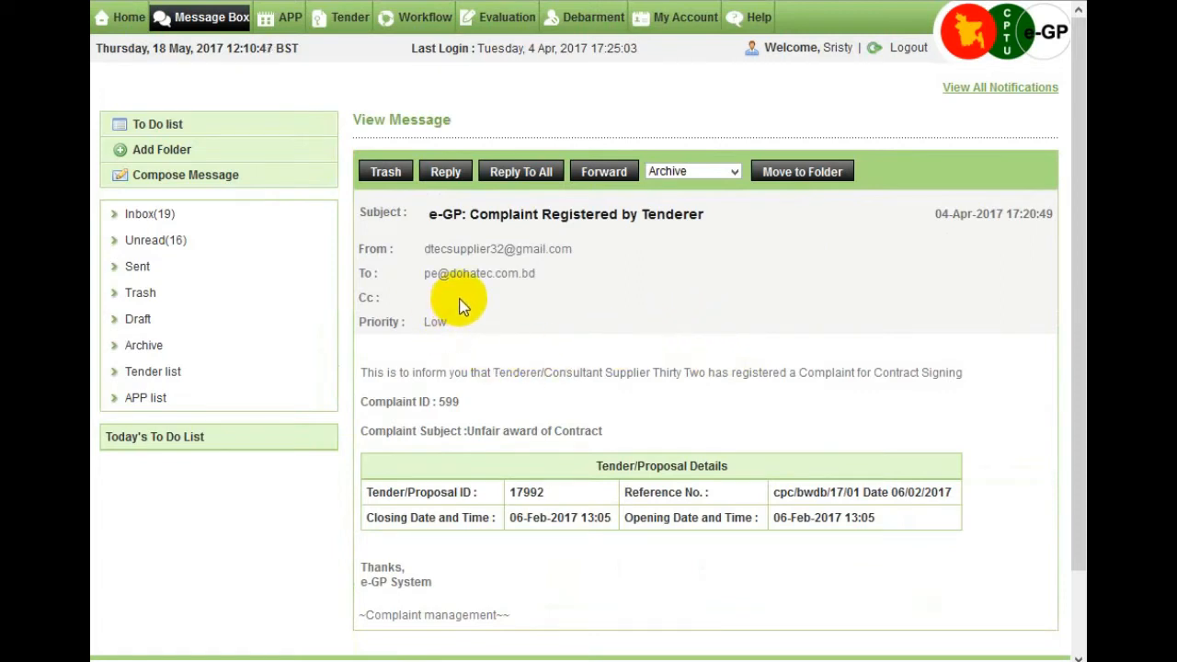
pyautogui.click(448, 176)
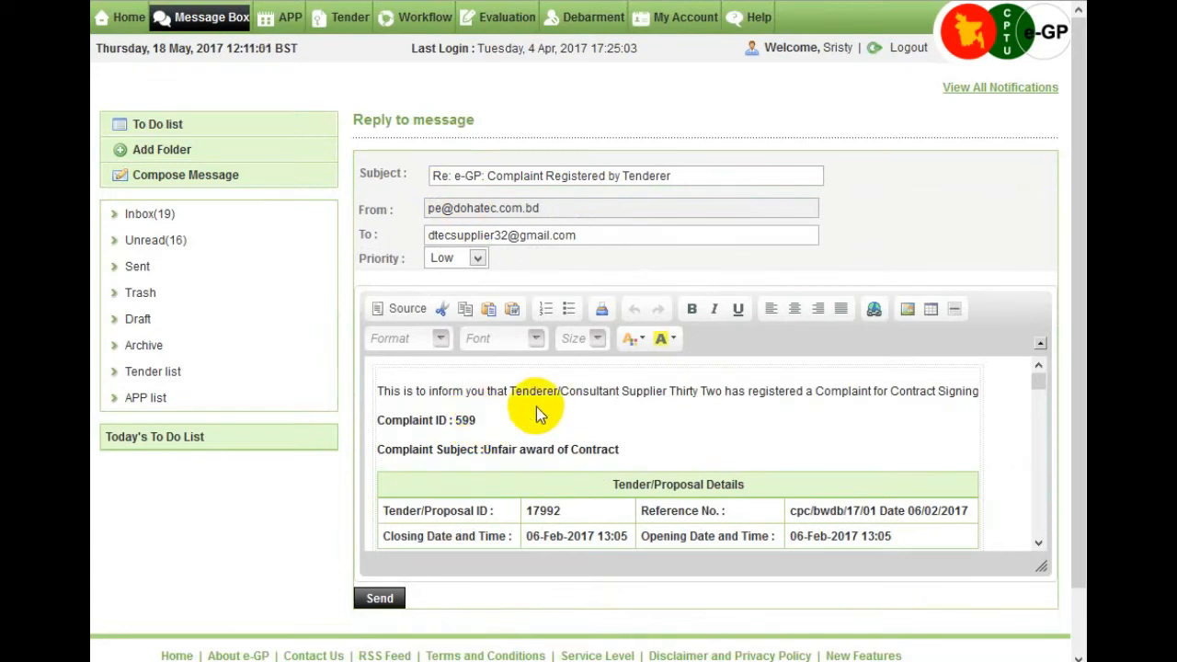
pyautogui.scroll(-3, 624, 432)
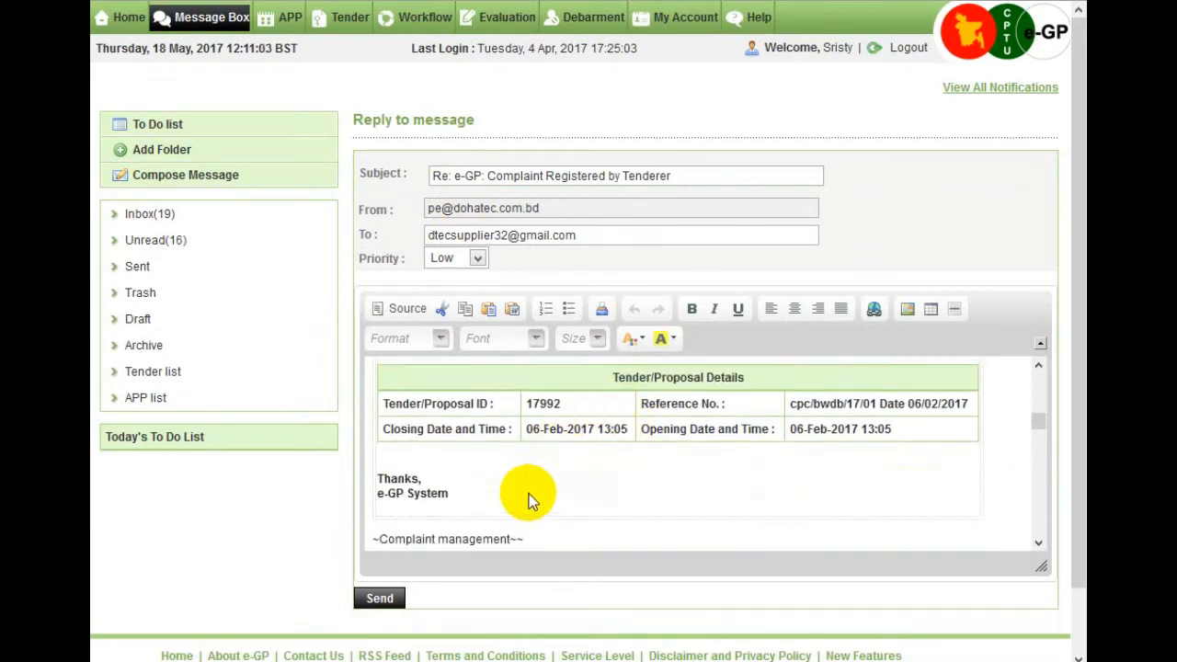
pyautogui.scroll(3, 532, 497)
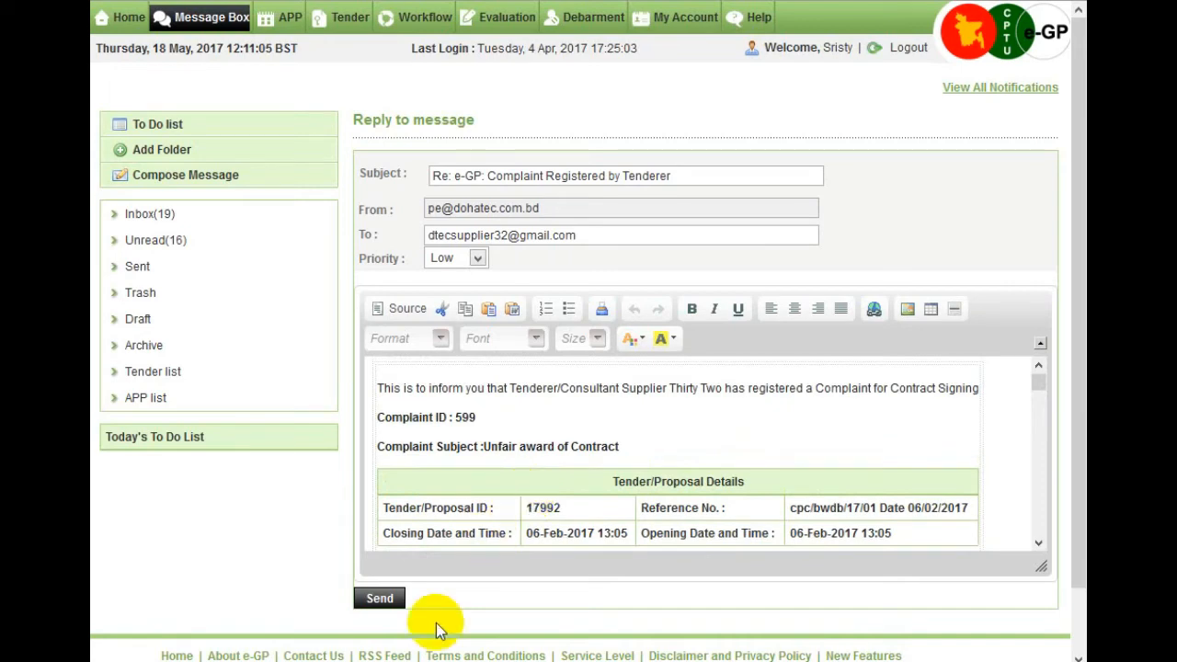
pyautogui.click(380, 600)
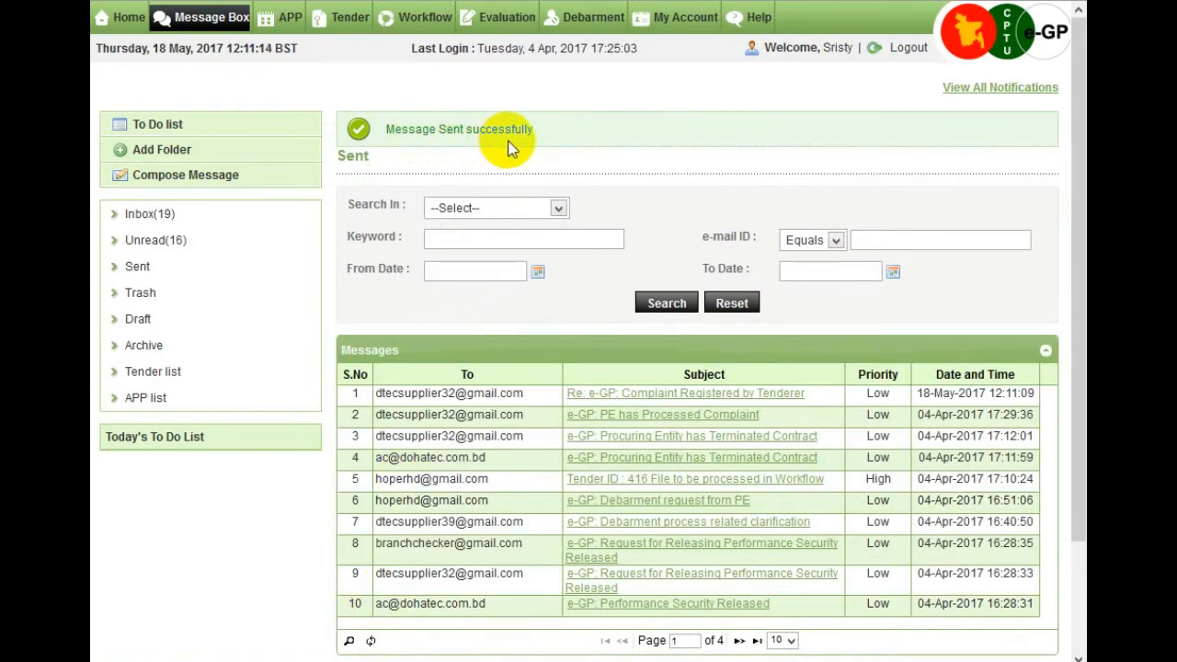
pyautogui.click(139, 273)
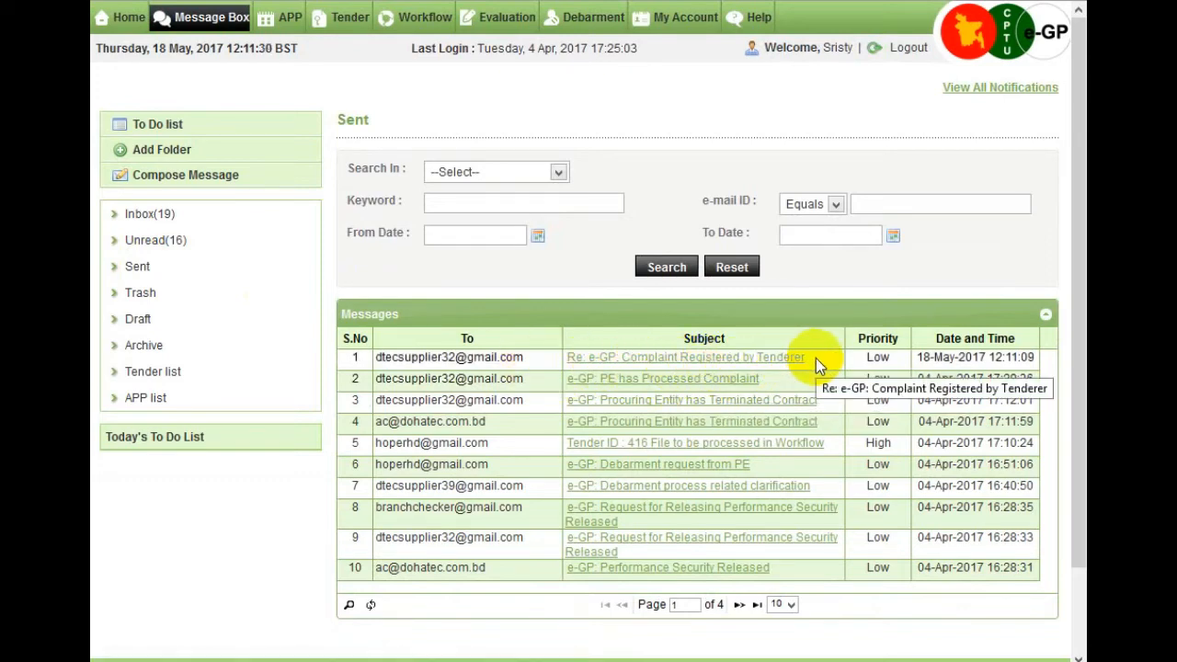
# Open the Complaint Registered by Tenderer message from the Inbox and start forwarding it.
pyautogui.click(146, 217)
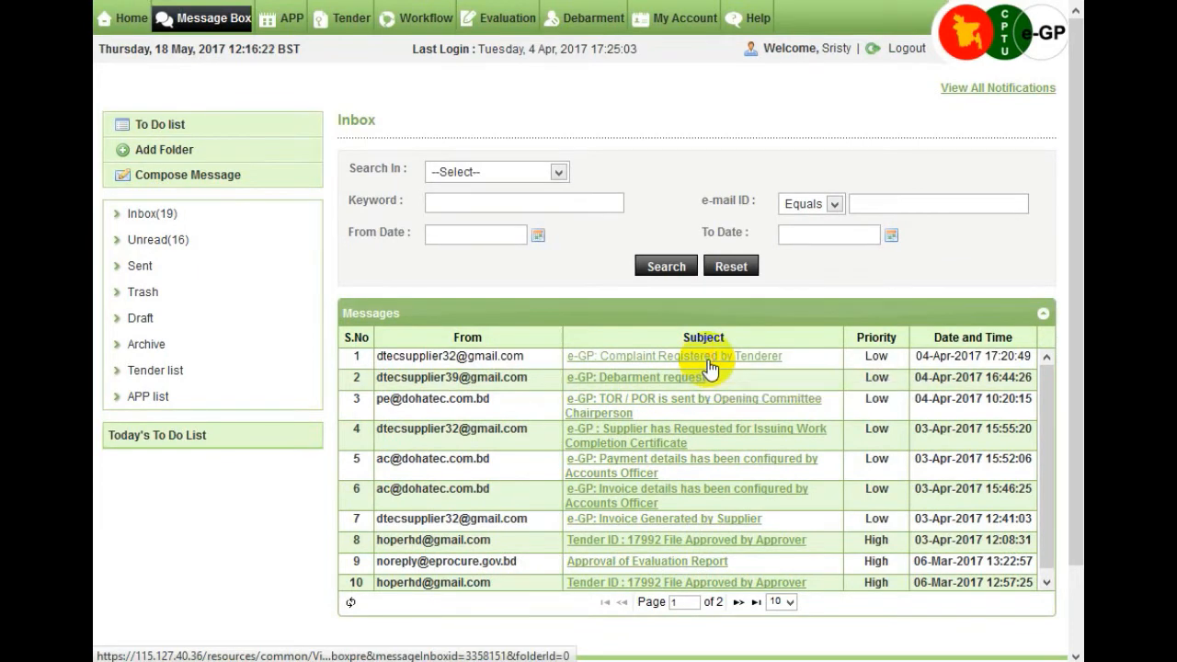
pyautogui.click(708, 358)
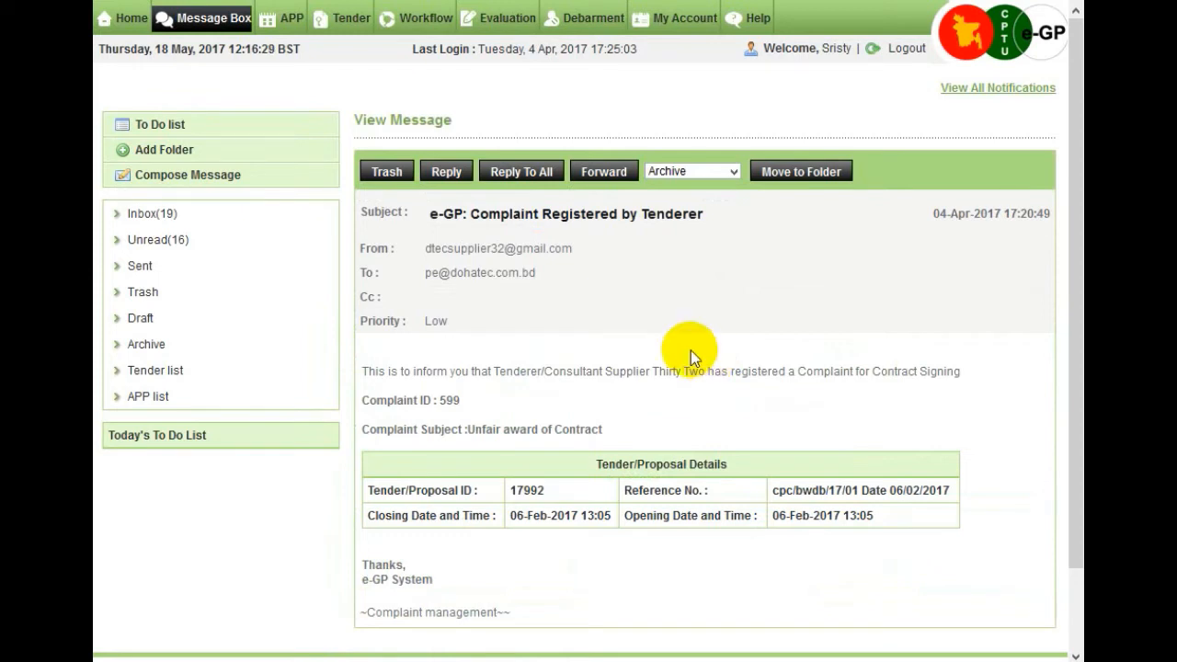
pyautogui.click(614, 173)
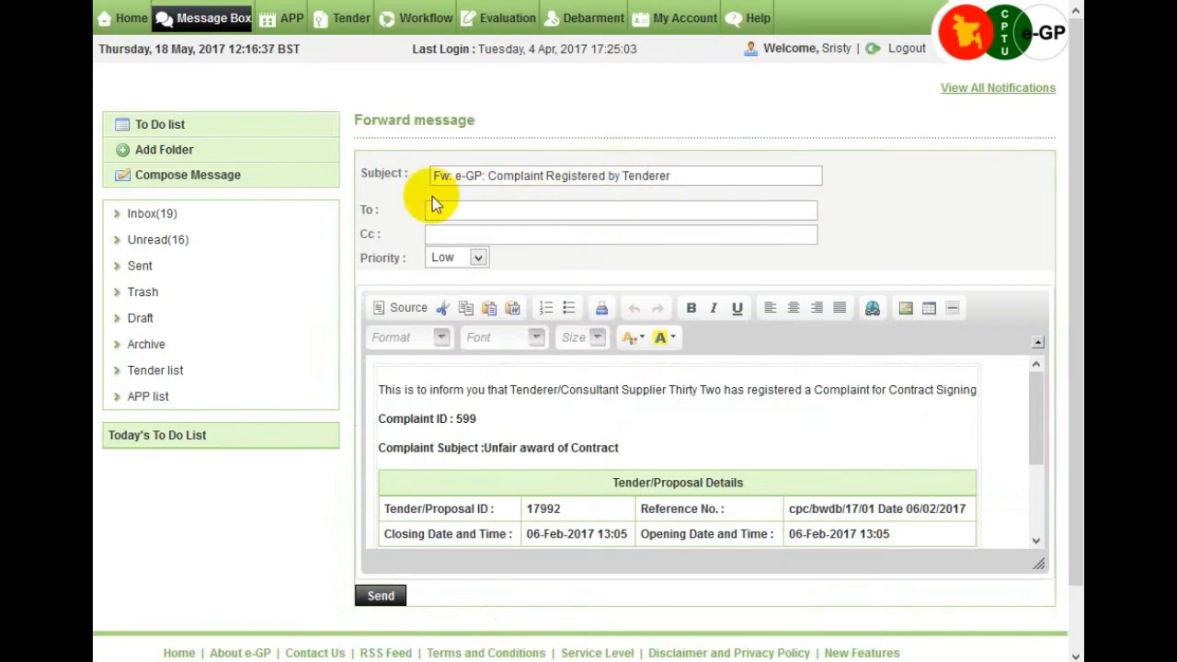
# Address the forward to the suggested recipient address and set its priority to Medium.
pyautogui.click(497, 212)
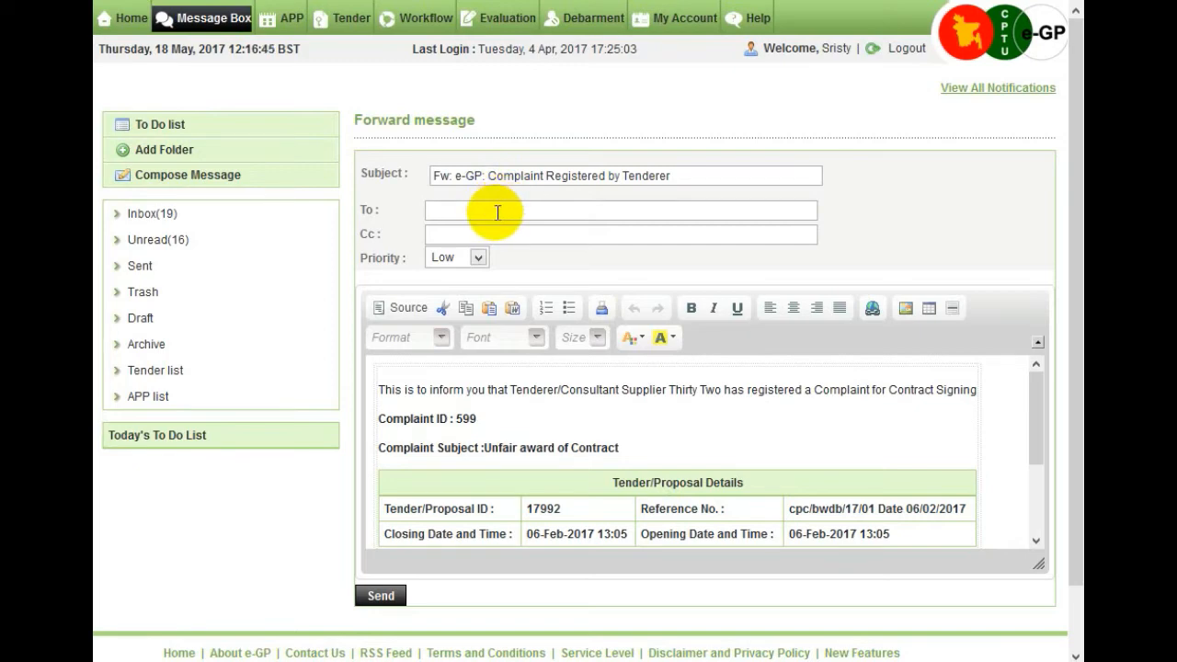
pyautogui.write('ho')
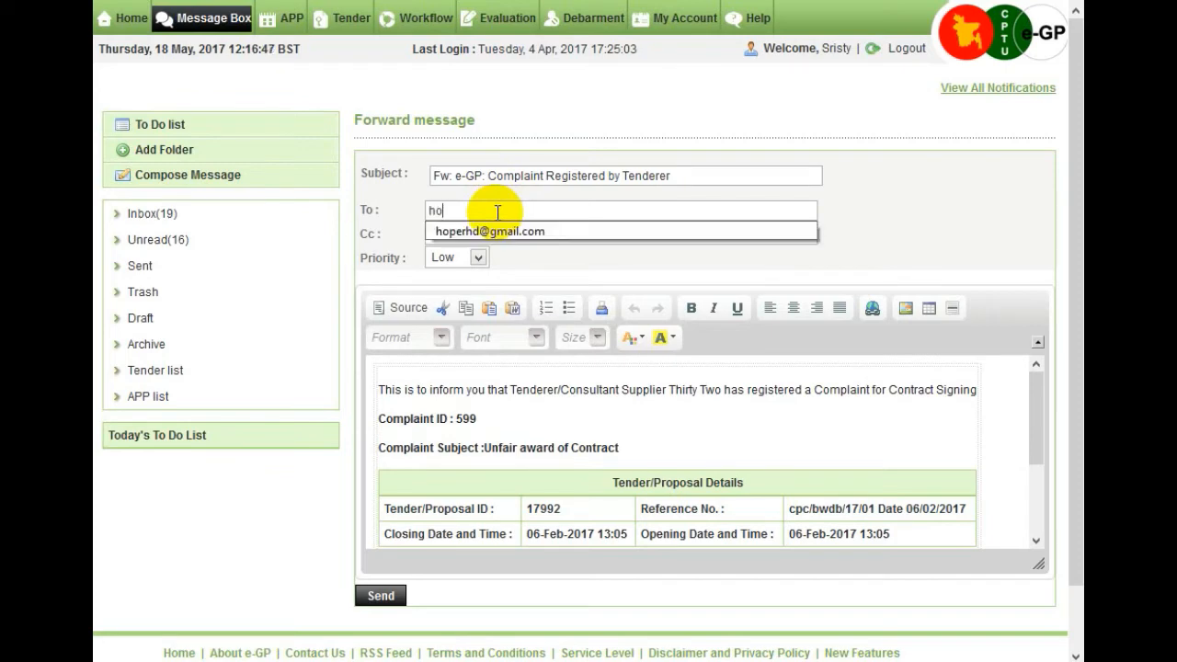
pyautogui.write('pe')
pyautogui.click(504, 237)
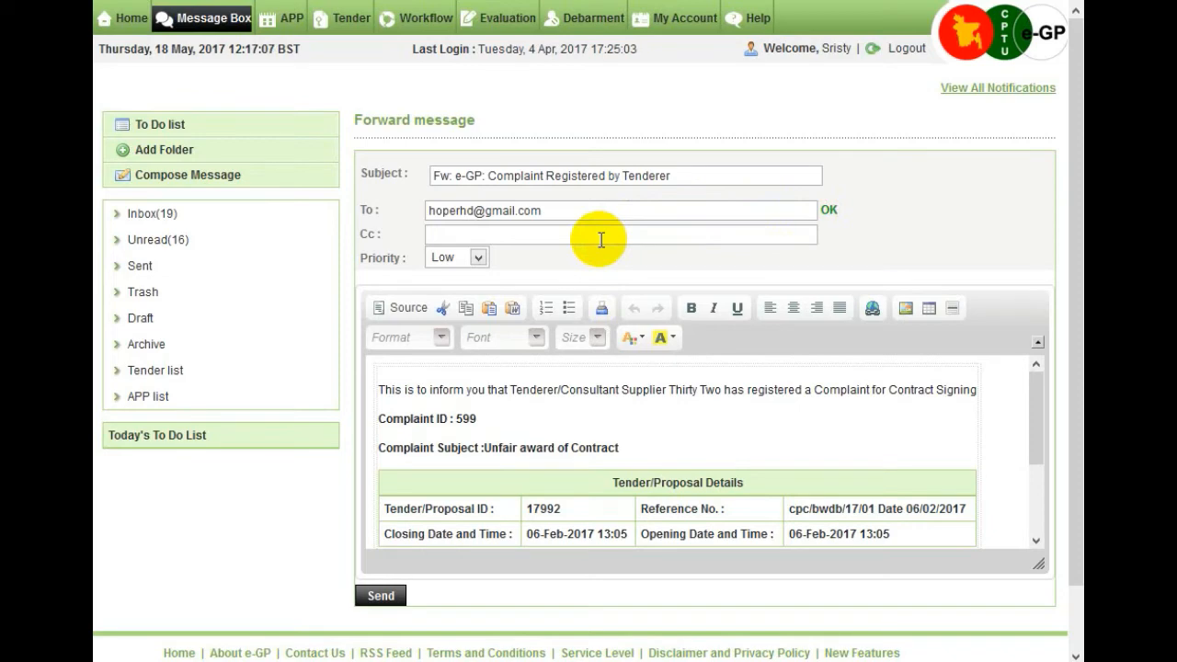
pyautogui.click(479, 259)
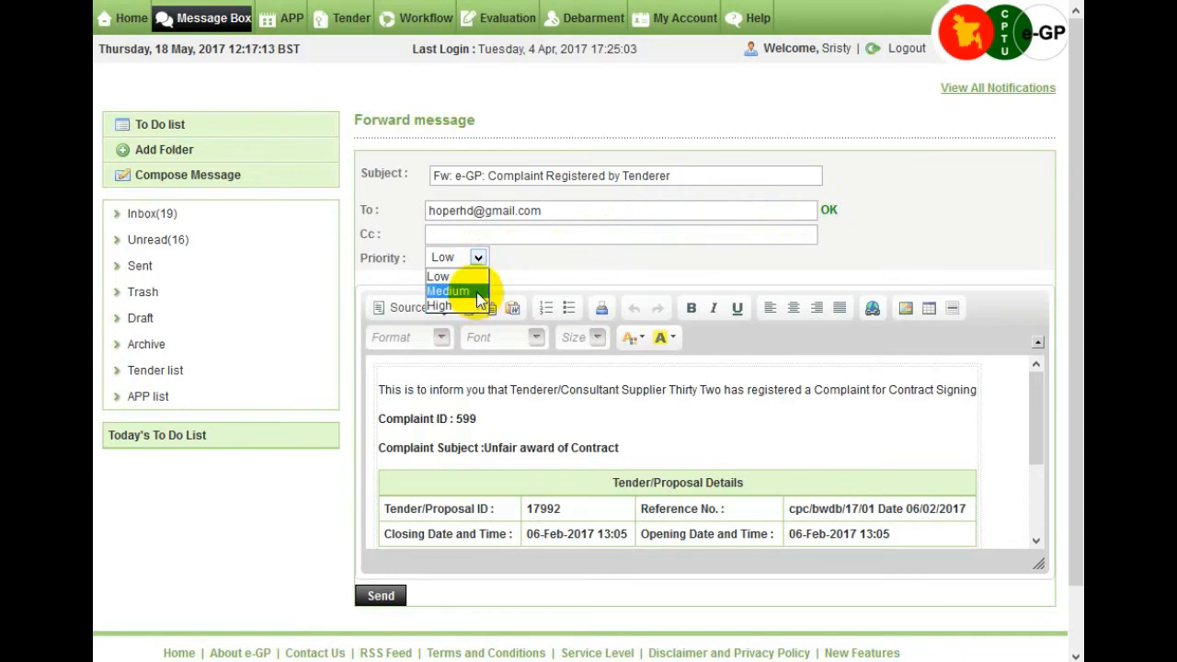
pyautogui.click(476, 291)
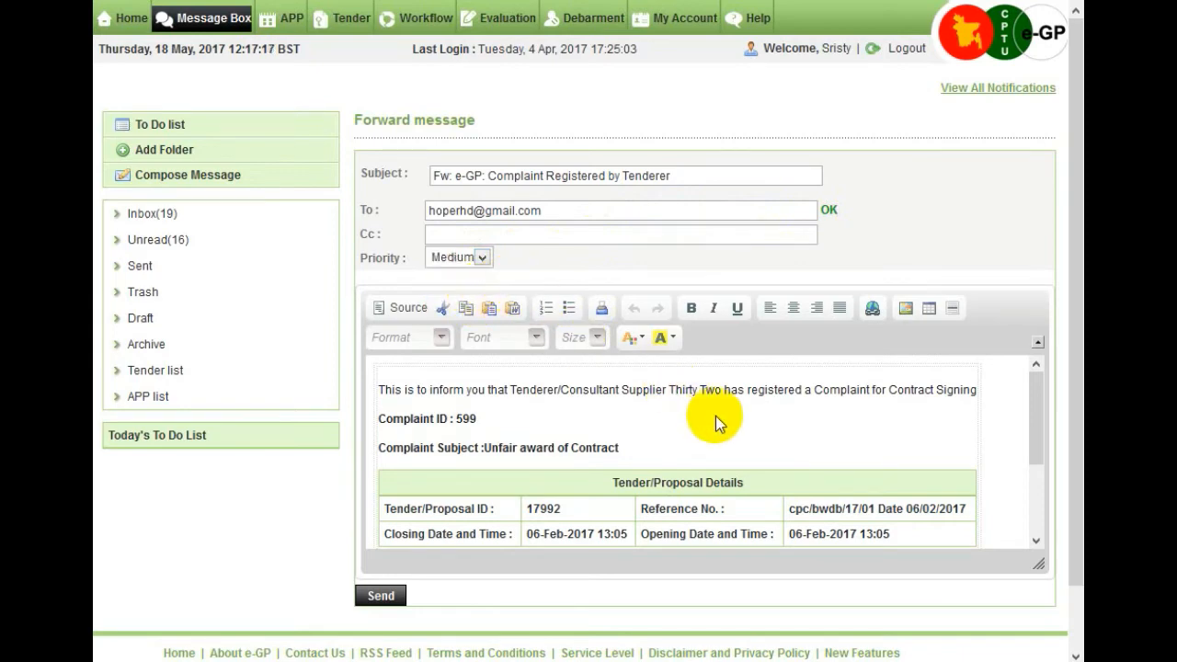
pyautogui.scroll(-3, 716, 422)
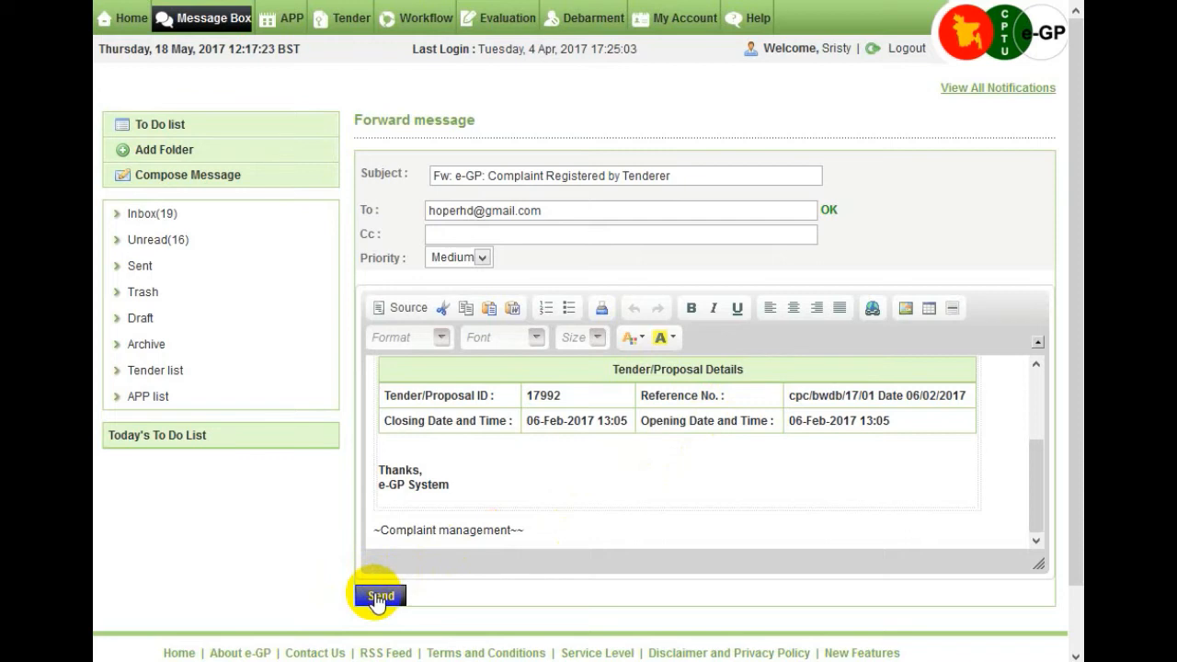
# Send the forwarded complaint message, then return to the Inbox.
pyautogui.click(379, 596)
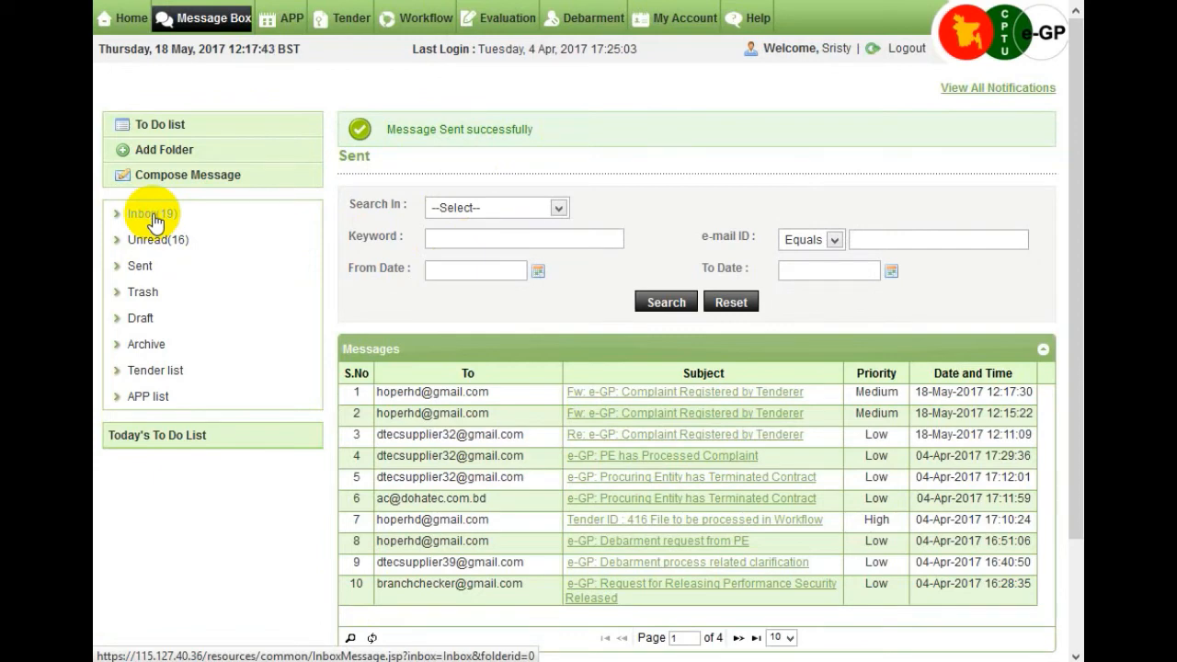
pyautogui.click(153, 222)
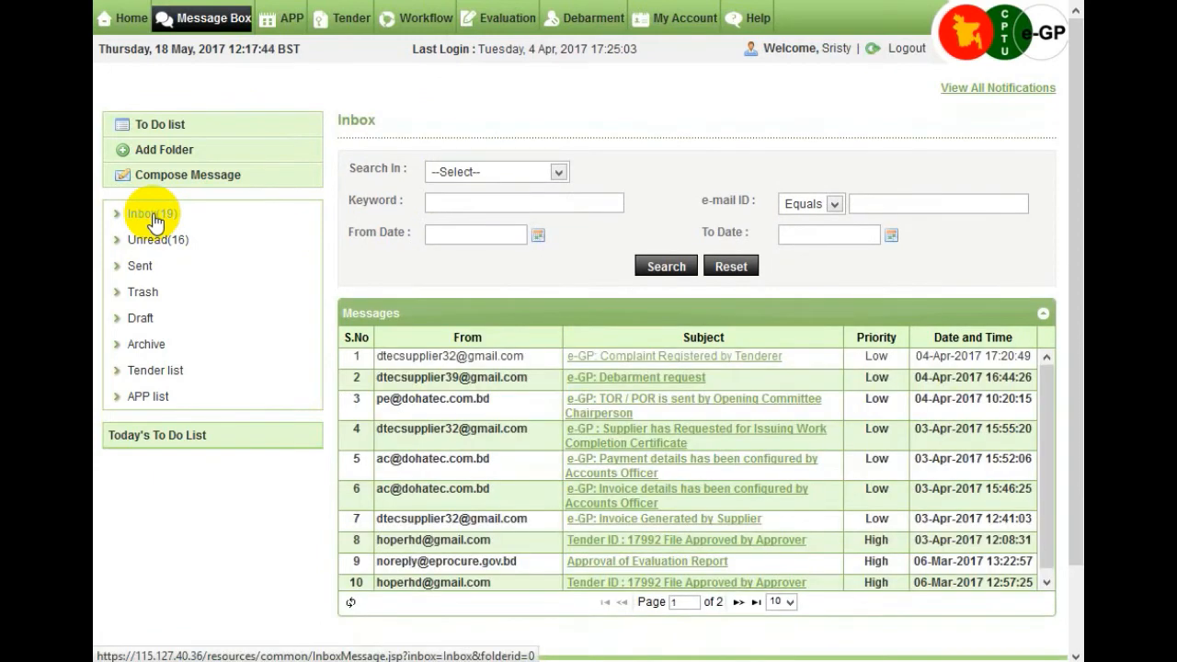
# Move the 'e-GP: Complaint Registered by Tenderer' message from the Inbox to Archive, then view Archive.
pyautogui.click(683, 359)
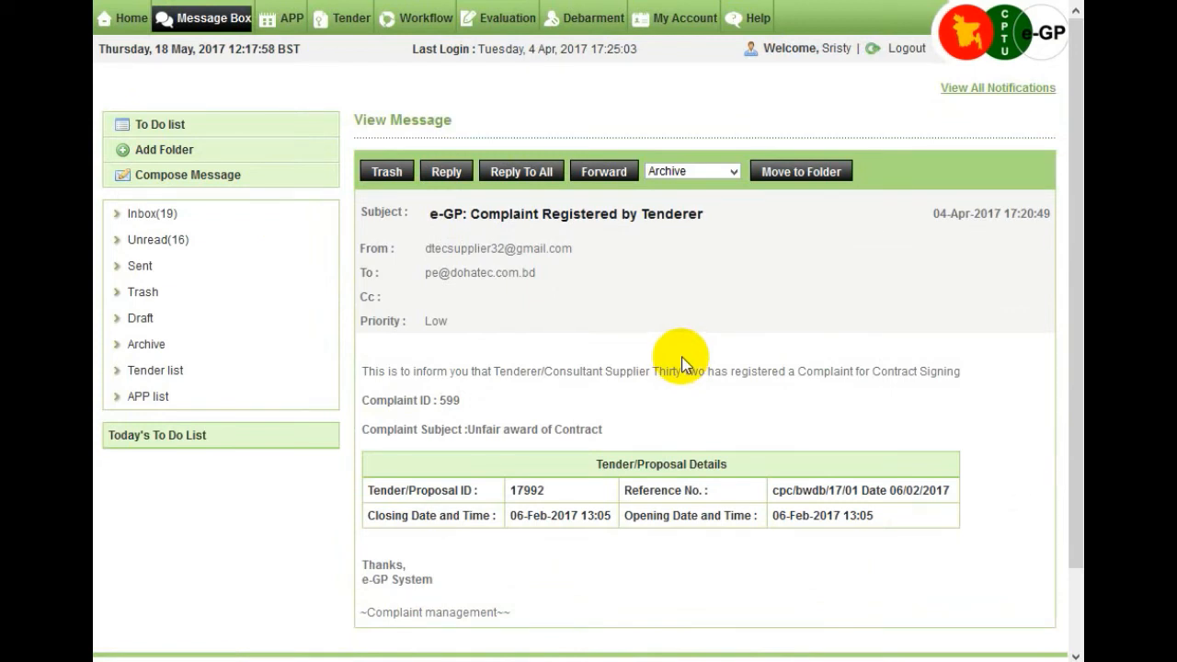
pyautogui.click(733, 171)
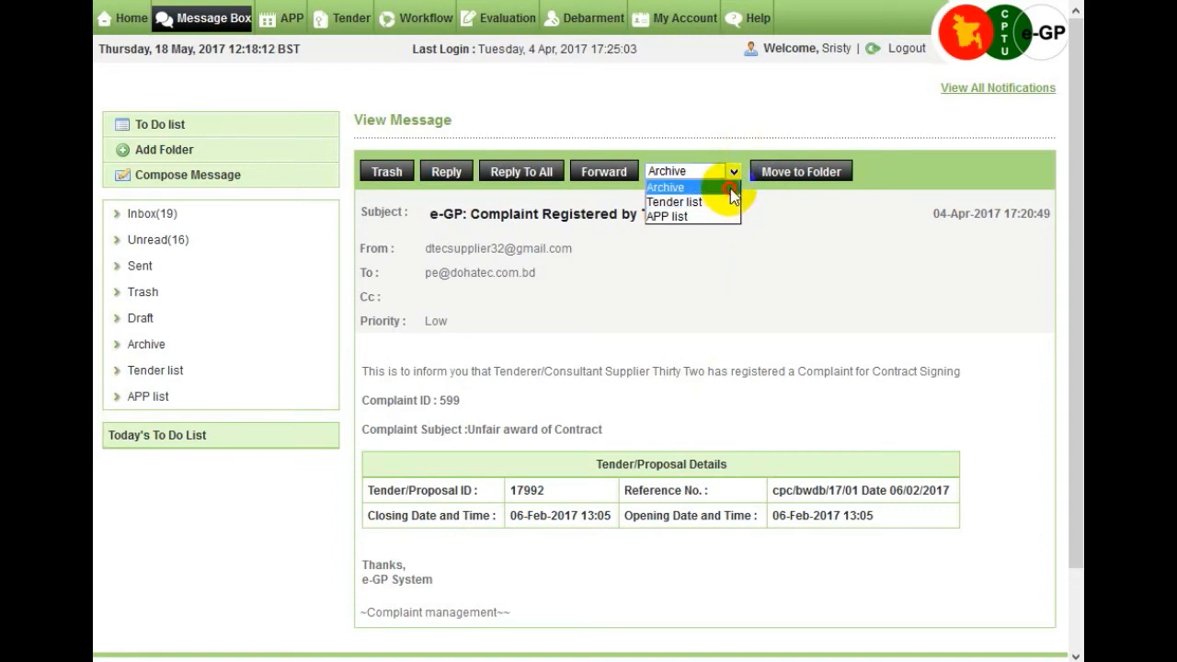
pyautogui.click(731, 188)
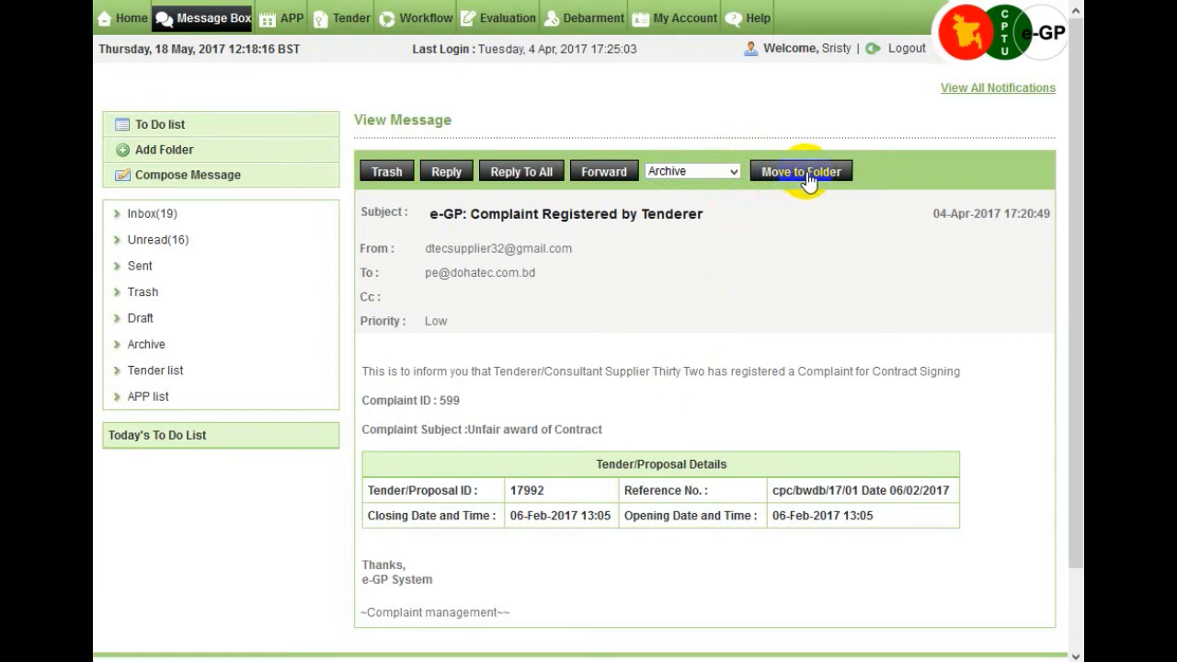
pyautogui.click(807, 178)
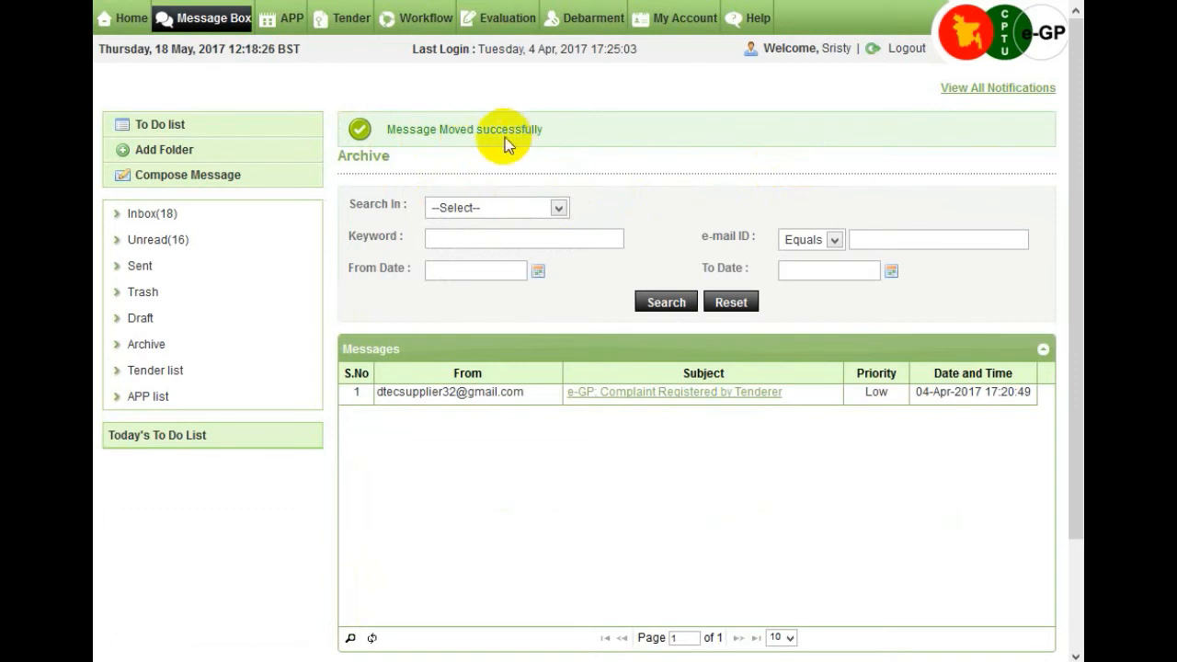
pyautogui.click(147, 347)
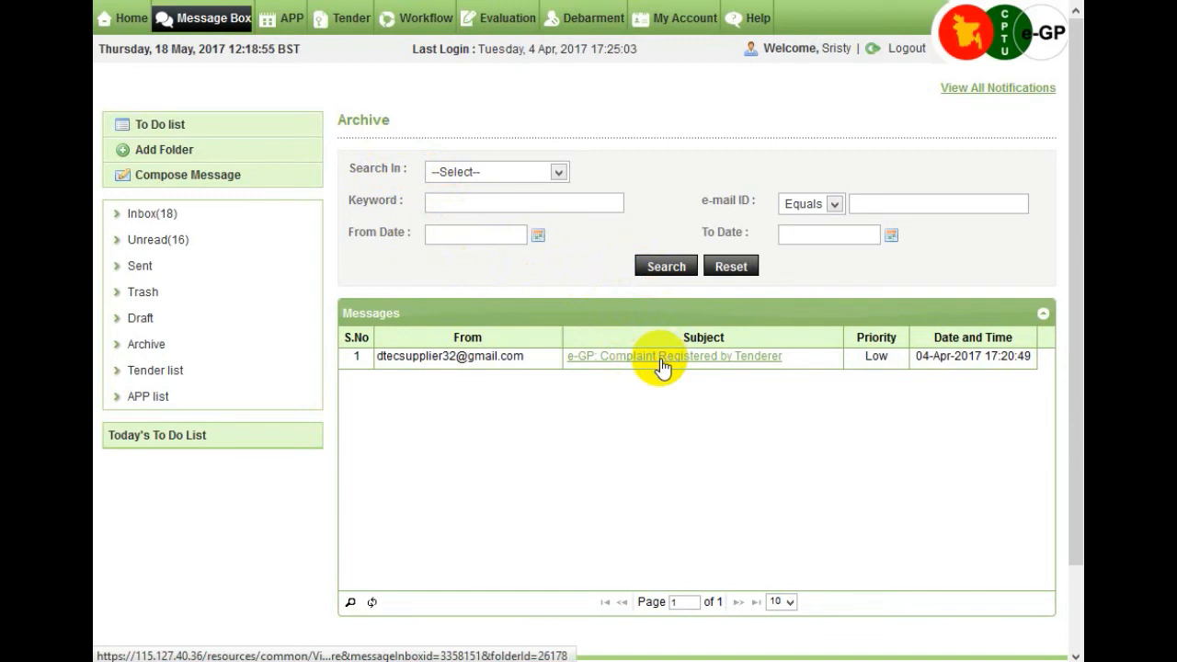
# Read the archived 'Unfair award of Contract' complaint message, leaving its folder unchanged.
pyautogui.click(660, 359)
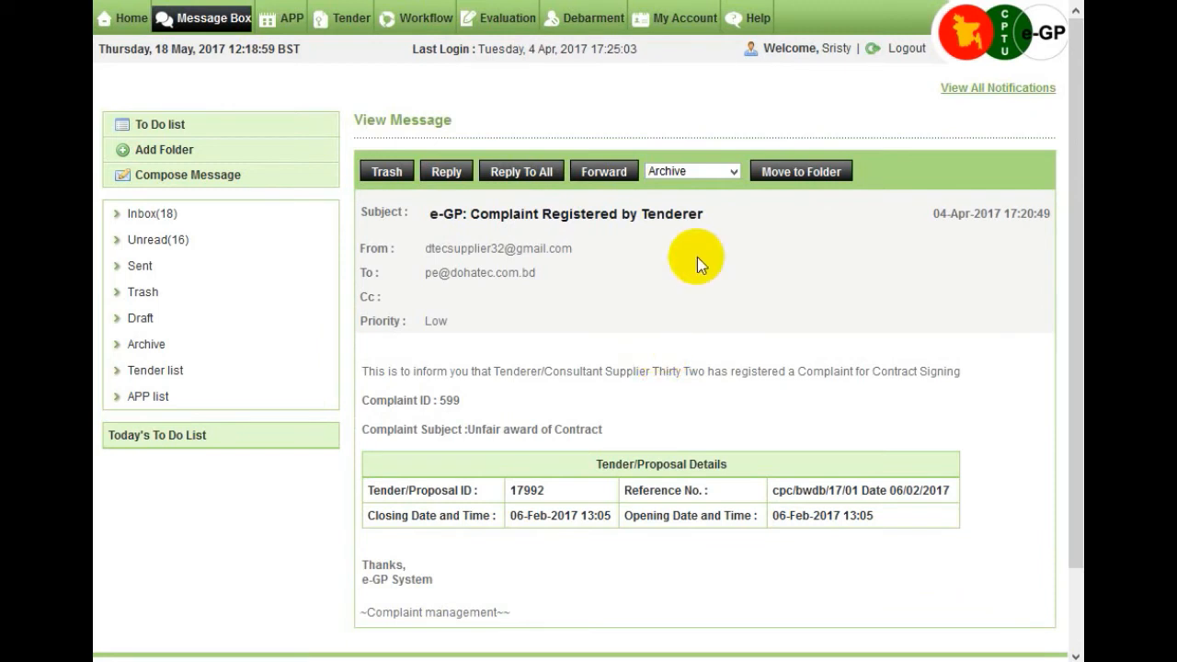
pyautogui.click(732, 172)
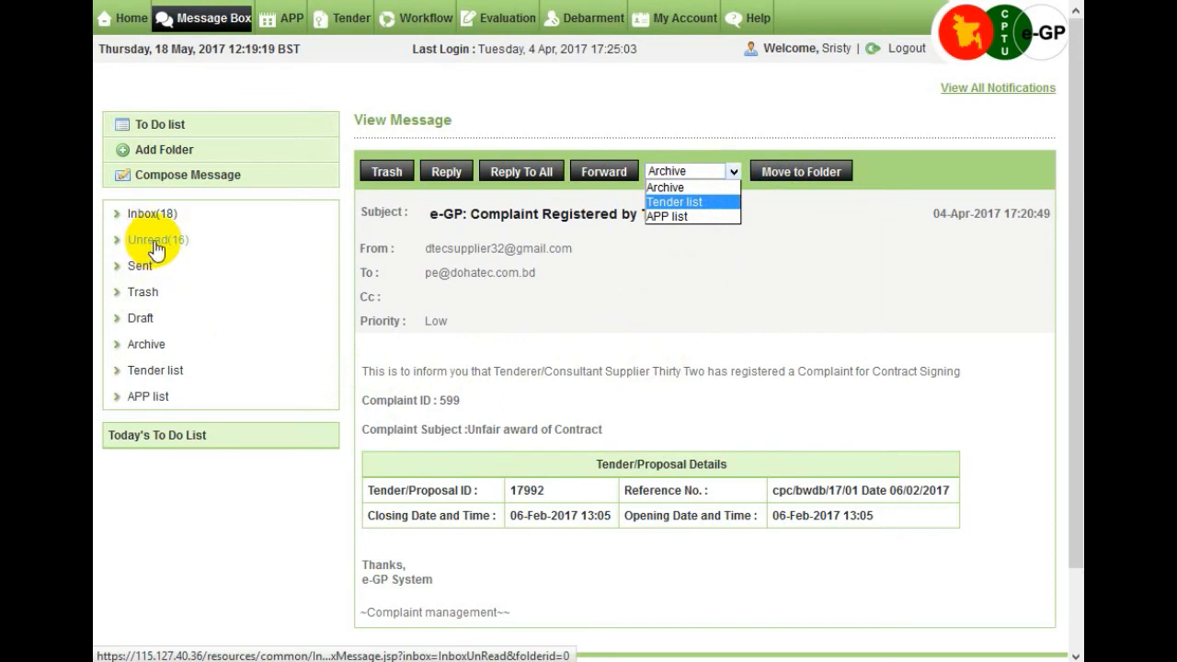
pyautogui.click(155, 250)
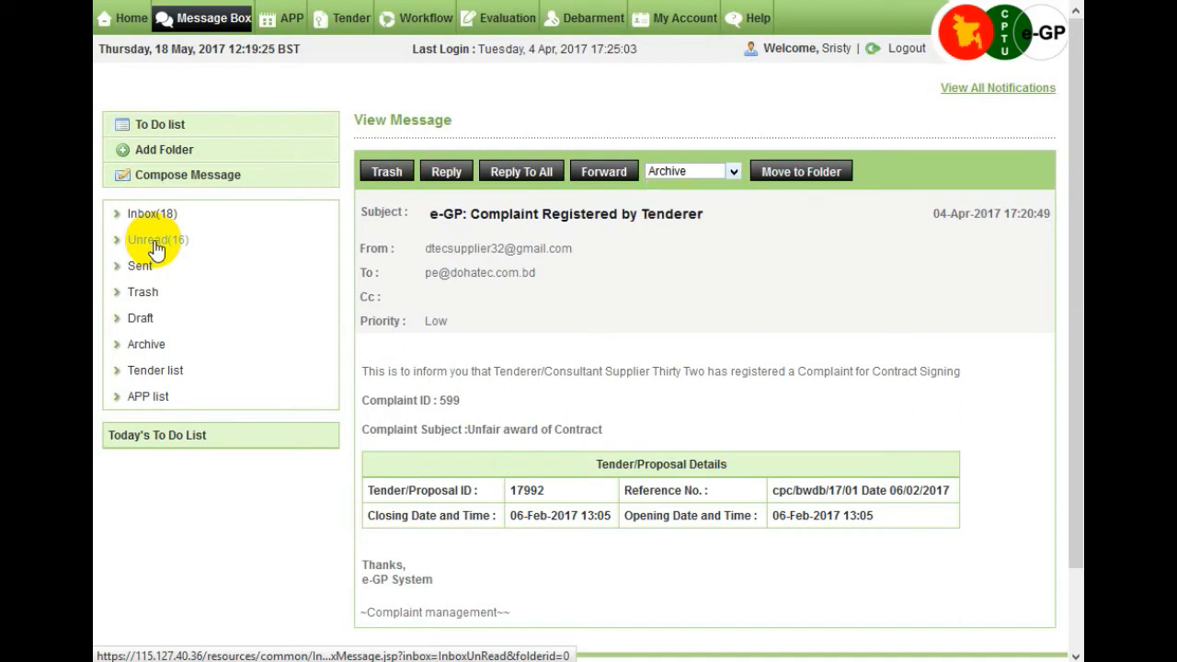
# List the 16 unread messages and enter the sender's e-mail address in the e-mail ID filter.
pyautogui.click(155, 250)
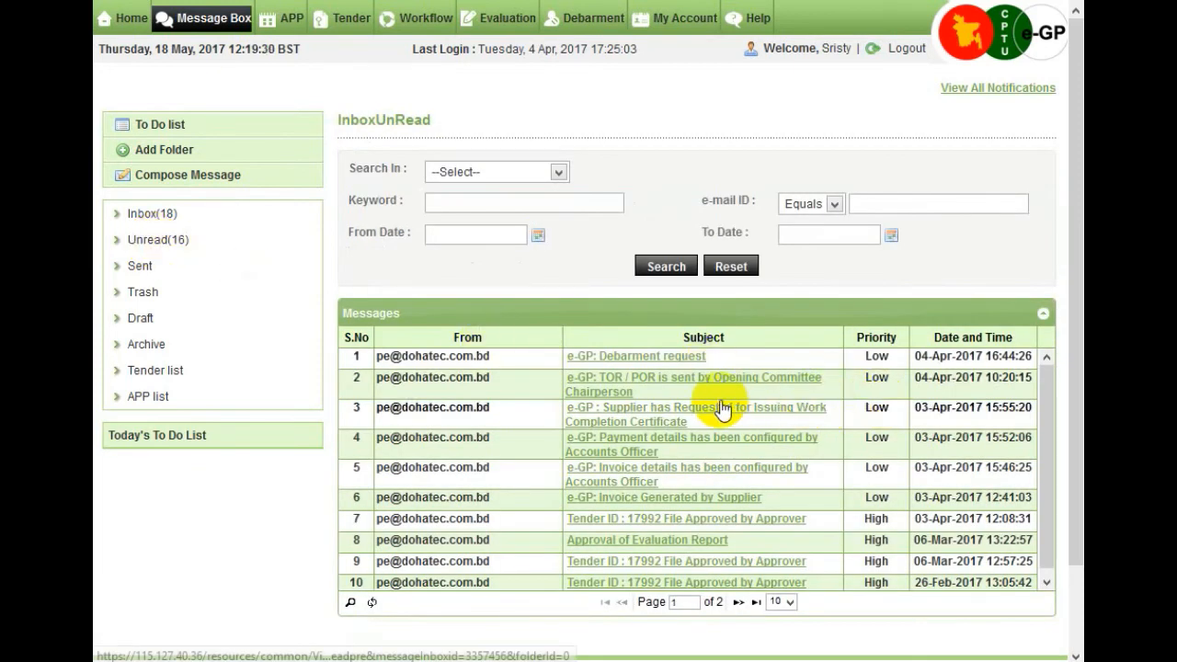
pyautogui.scroll(-1, 723, 408)
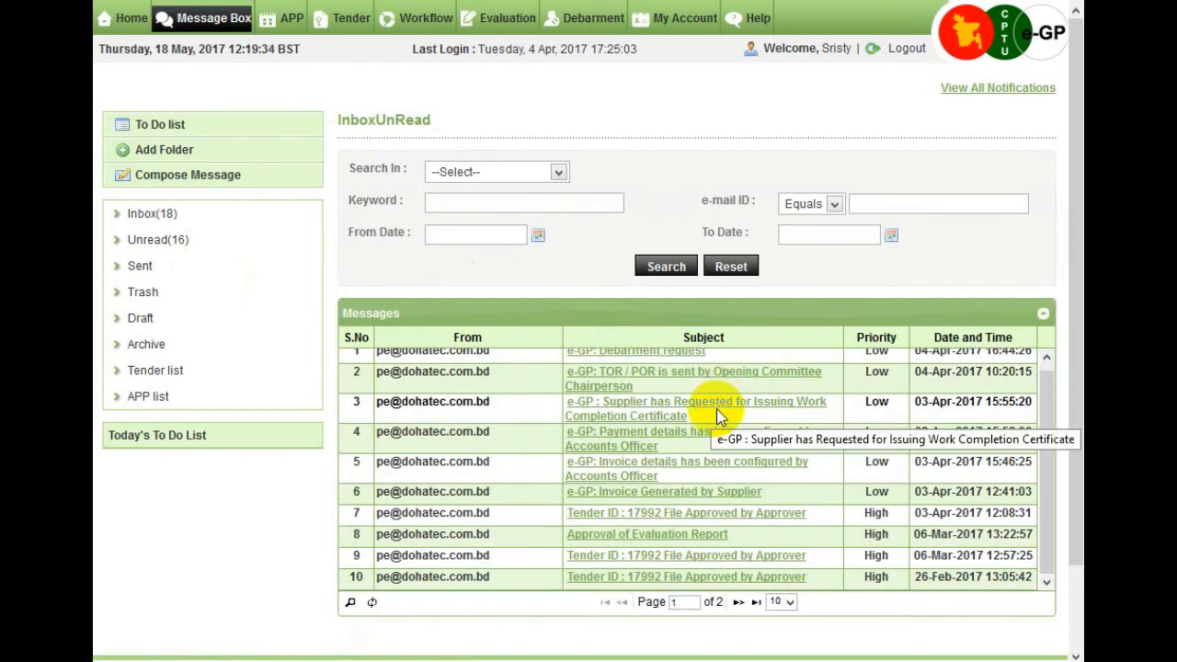
pyautogui.scroll(1, 693, 404)
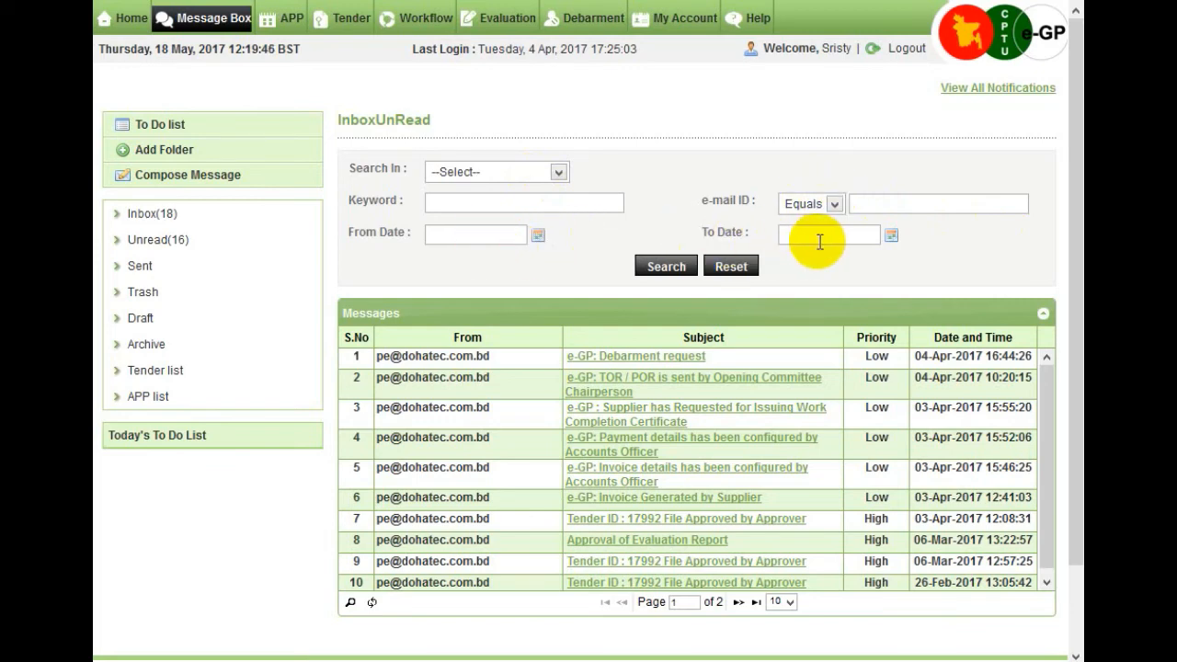
pyautogui.click(907, 211)
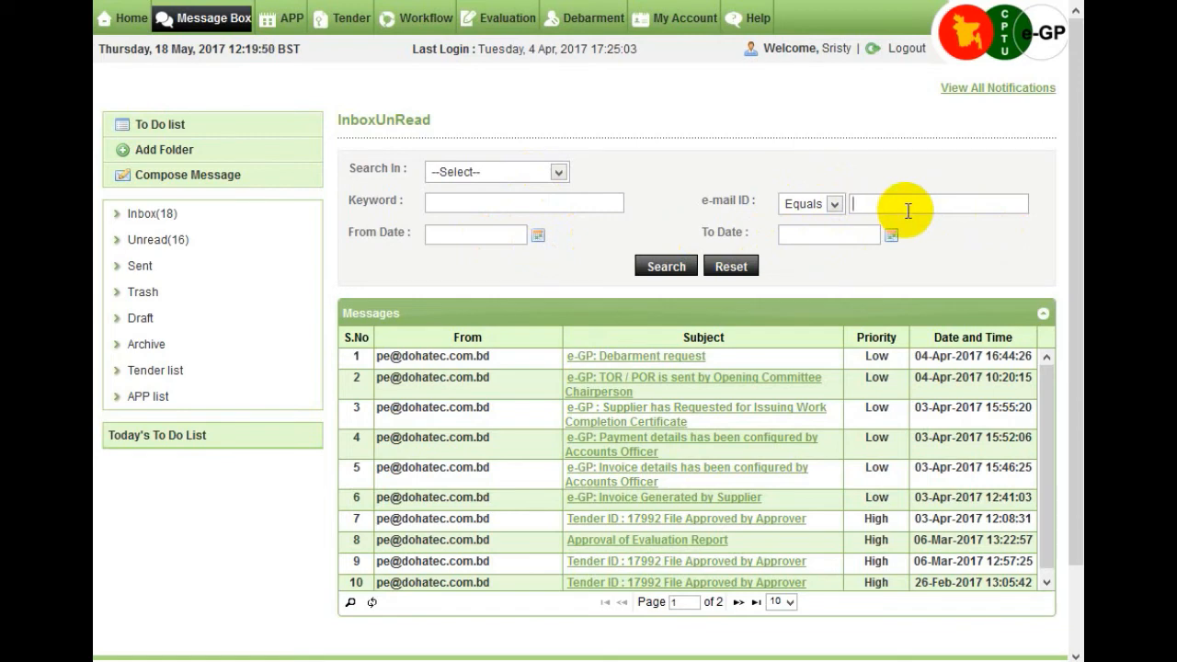
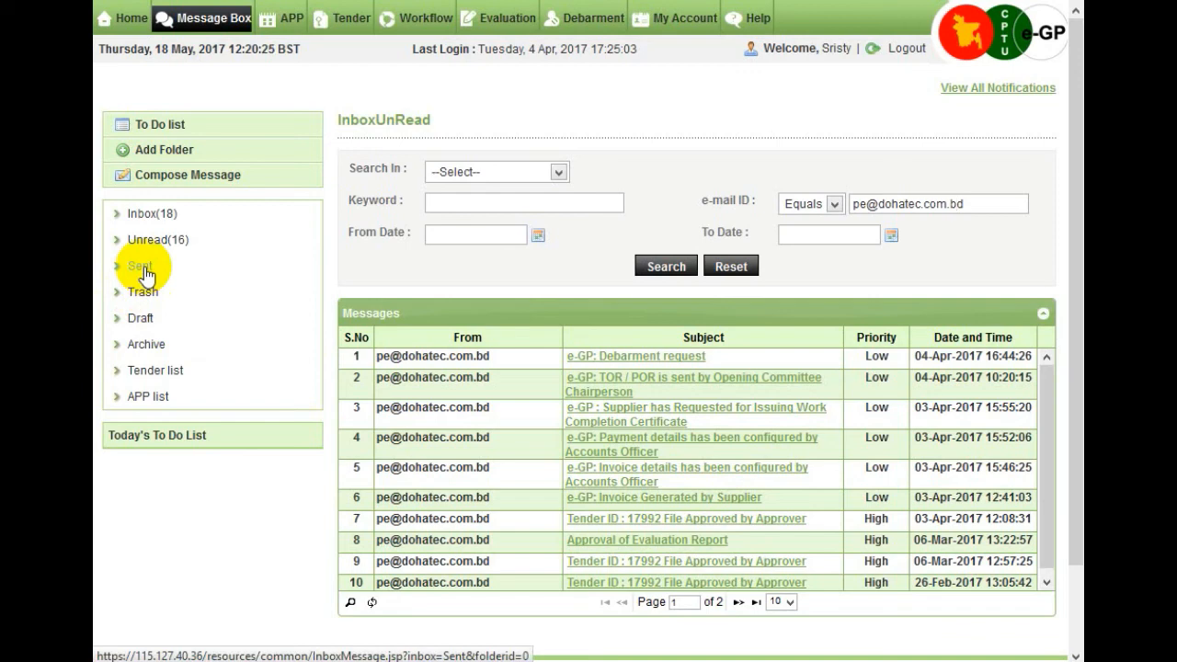
# Look through the Sent folder, then view Trash with its 'Tender ID : 416 File Approved by Approver' message.
pyautogui.click(143, 268)
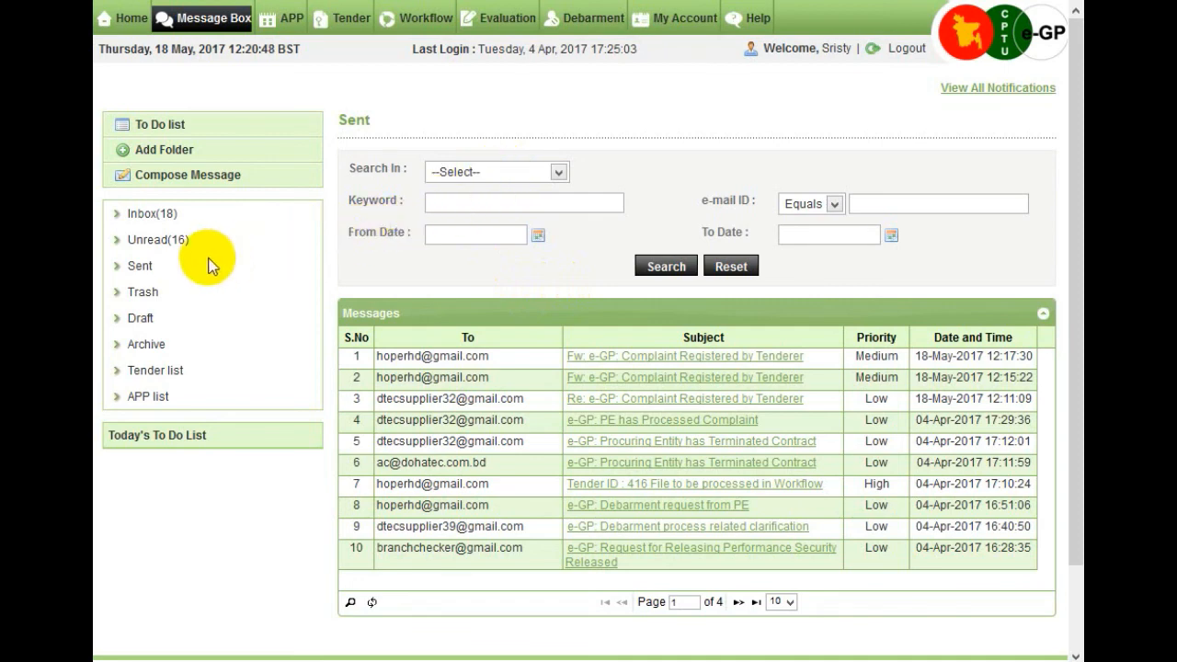
pyautogui.click(140, 296)
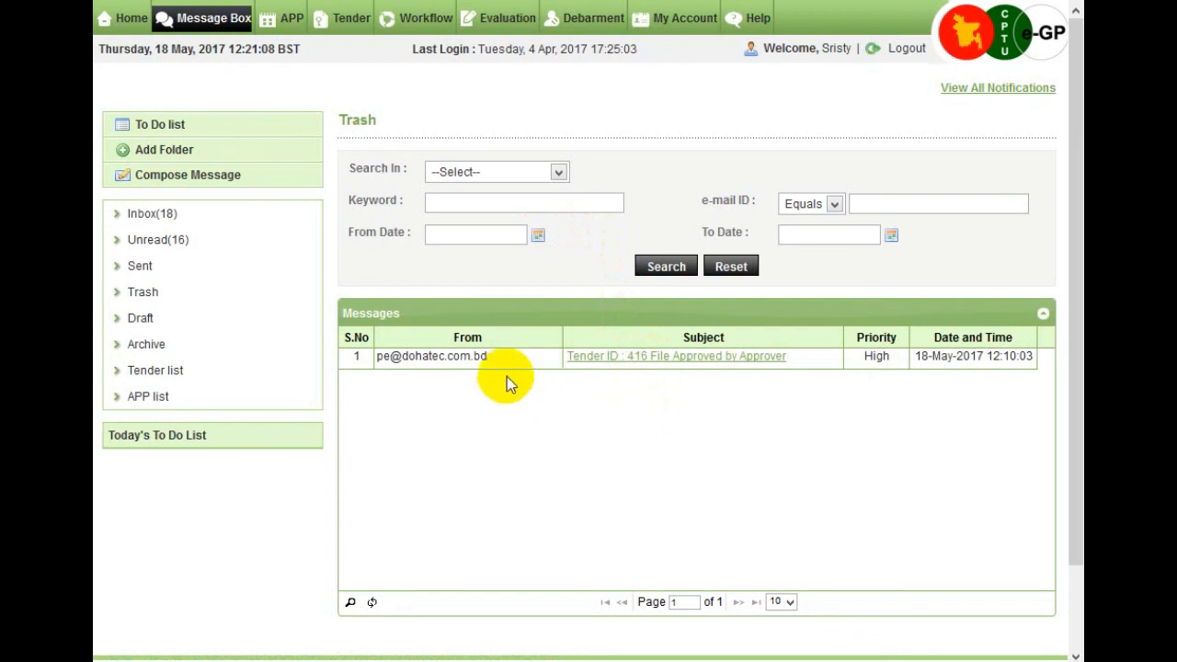
# View the Draft, Archive, Tender list and APP list folders one after another.
pyautogui.click(142, 329)
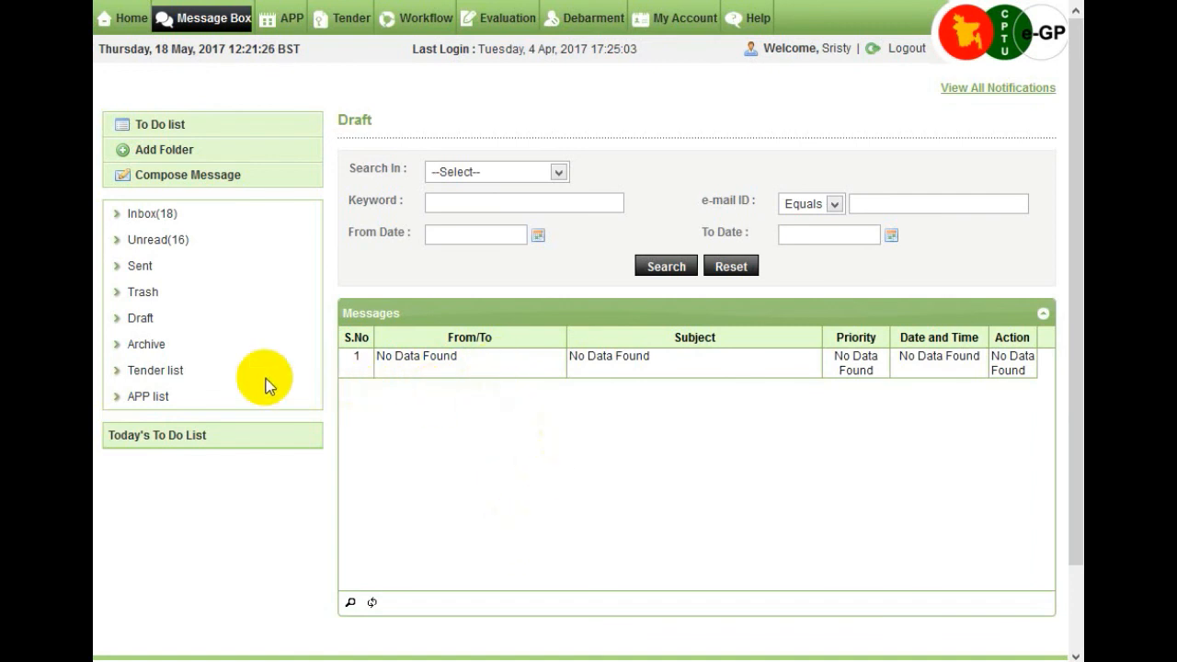
pyautogui.click(152, 351)
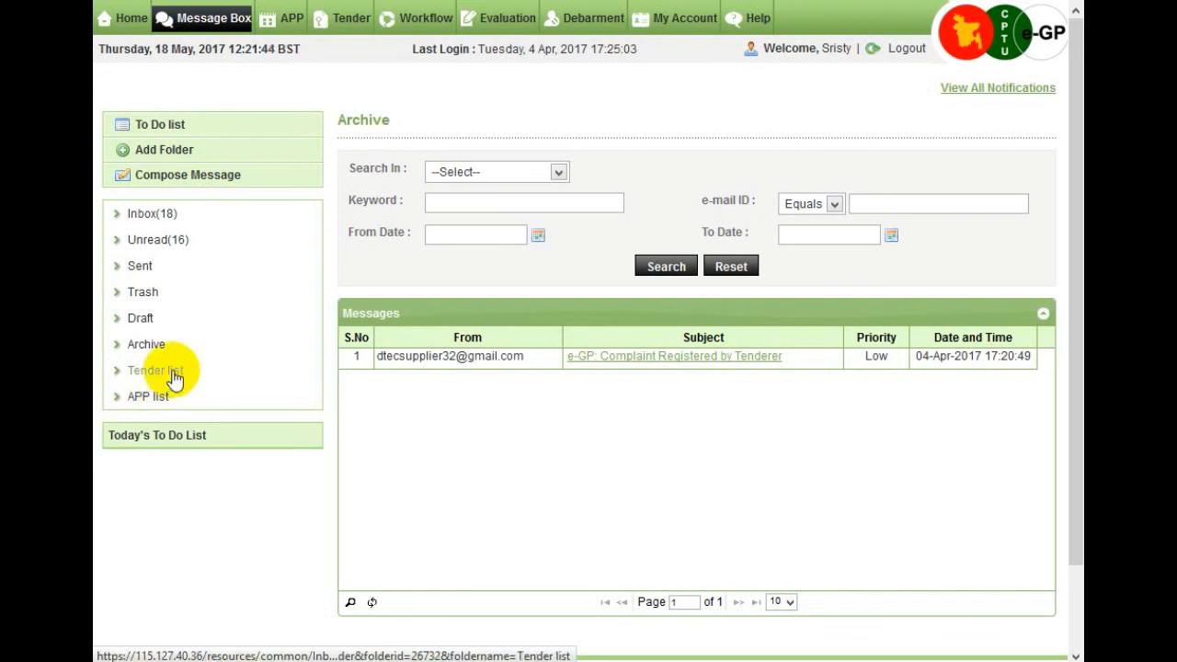
pyautogui.click(174, 376)
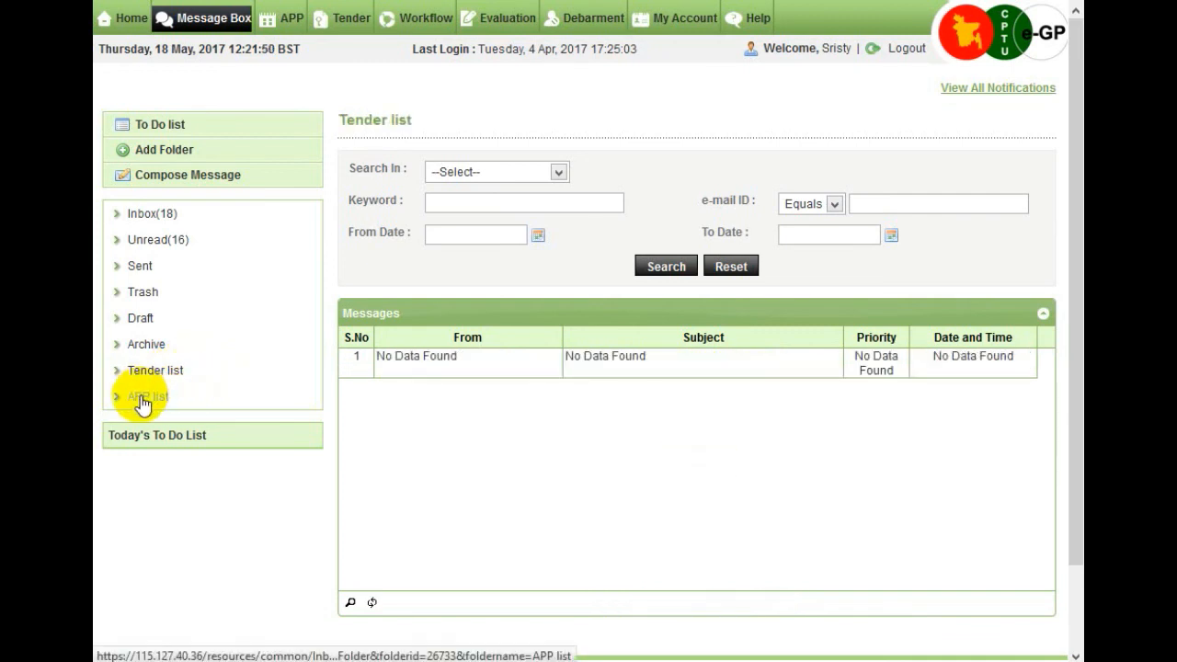
pyautogui.click(143, 403)
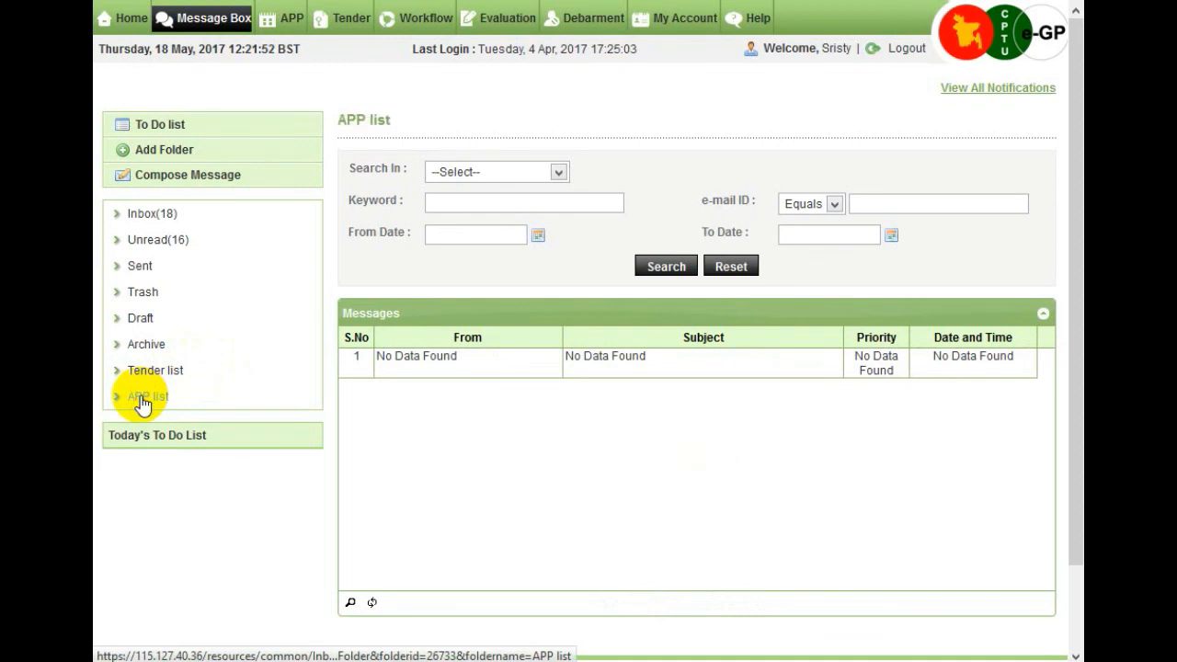